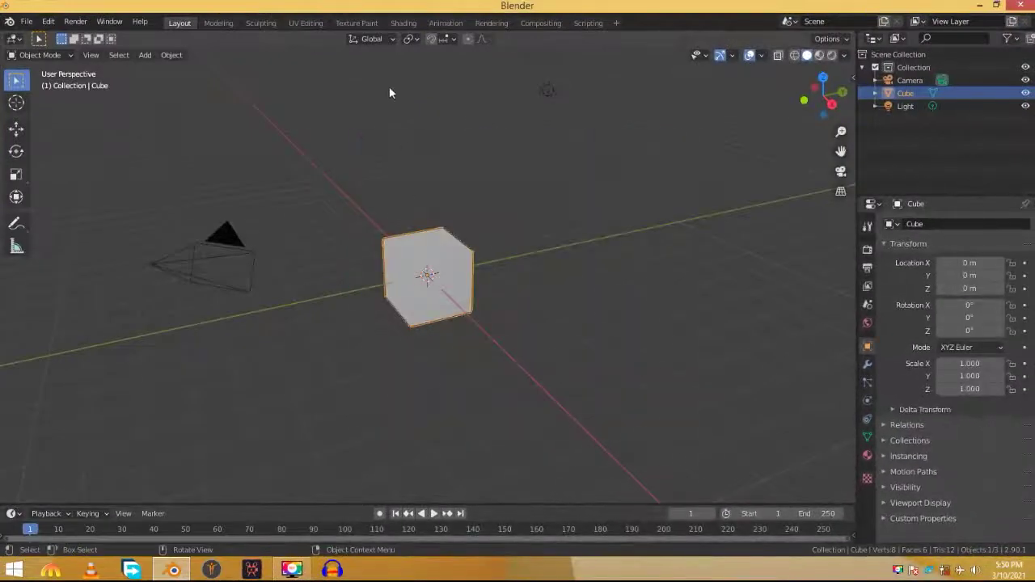
# Delete the default cube and the light from the scene, keeping the camera
pyautogui.moveTo(362, 76); pyautogui.dragTo(682, 318)
pyautogui.press('x')
pyautogui.click(681, 317)
# Add a UV sphere at the world origin with 18 segments
pyautogui.hotkey('shift', 'a')
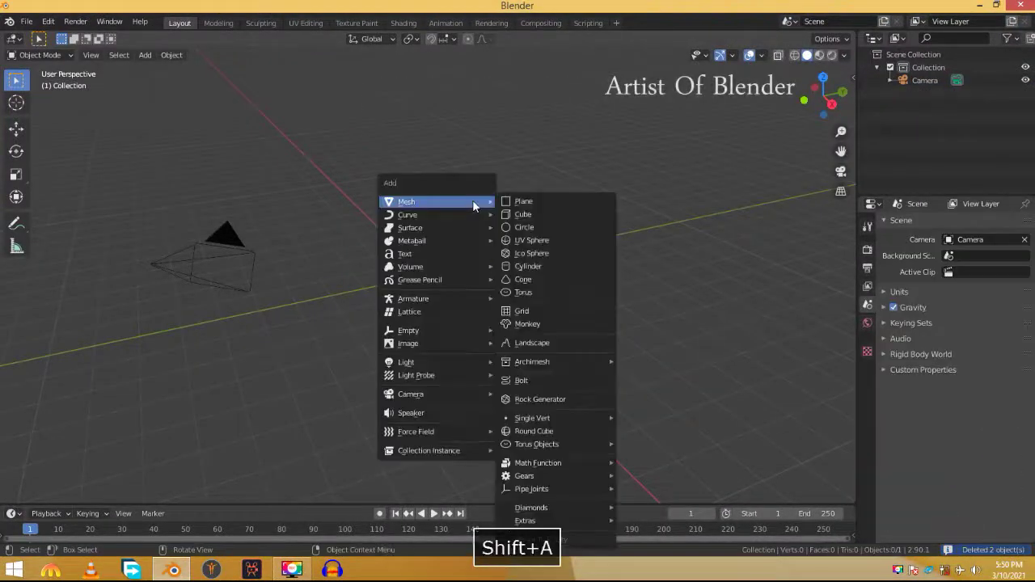
pyautogui.click(532, 241)
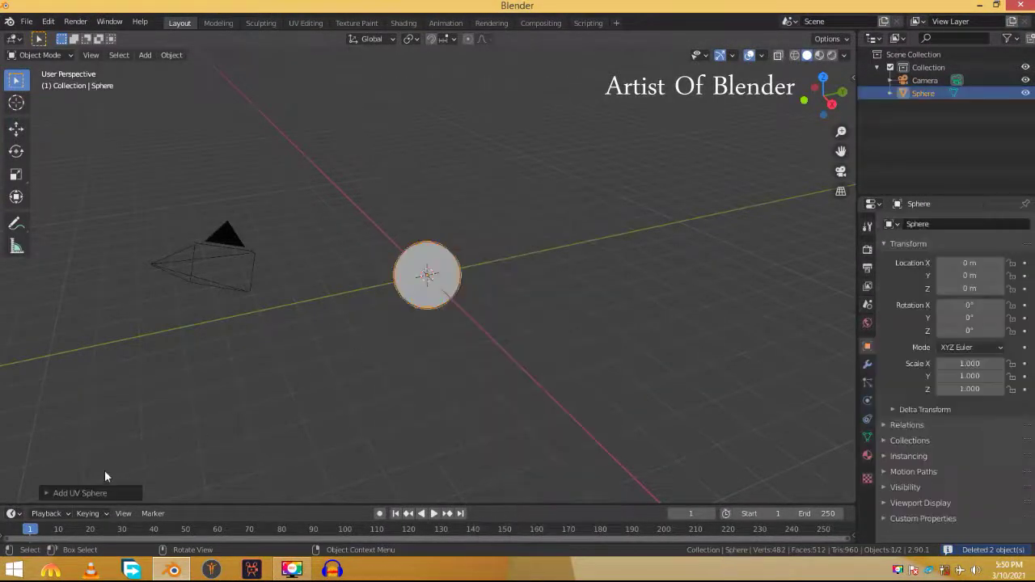
pyautogui.click(76, 494)
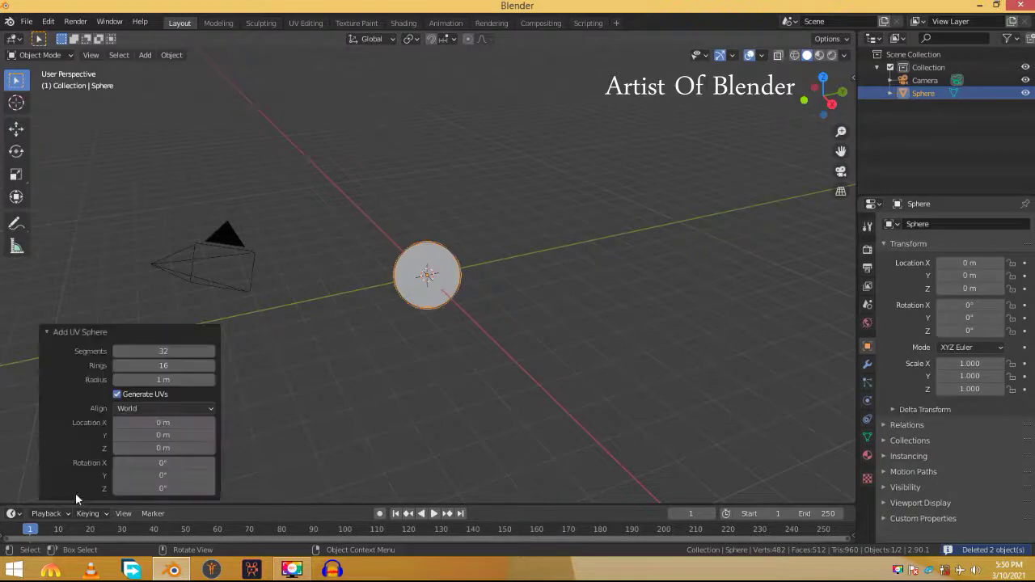
pyautogui.doubleClick(176, 350)
pyautogui.write('18')
pyautogui.press('Return')
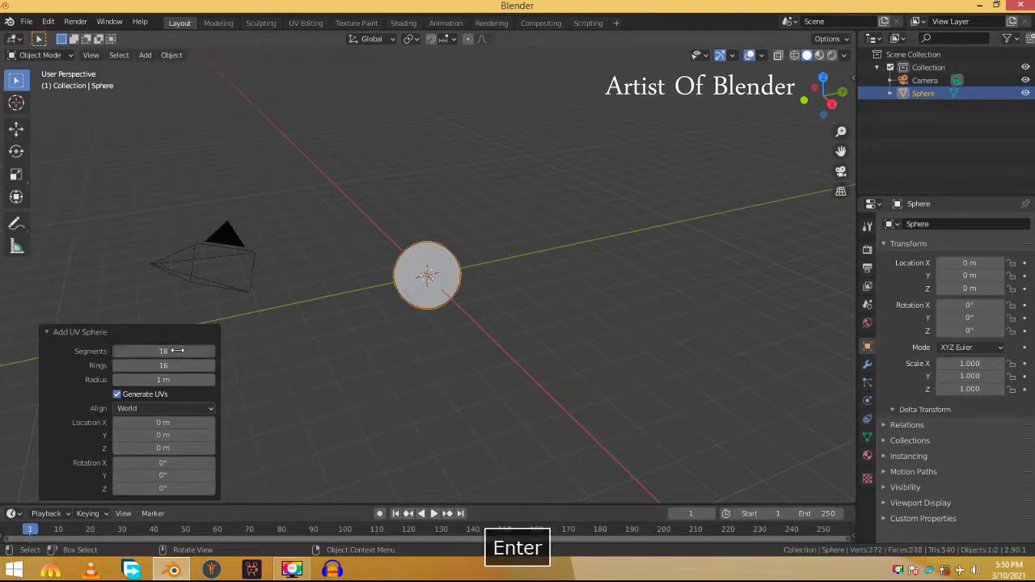
# Apply smooth shading to the sphere
pyautogui.click(95, 331)
pyautogui.rightClick(450, 267)
pyautogui.click(449, 267)
# Set the sphere's X, Y and Z dimensions to 0.03 m each
pyautogui.press('n')
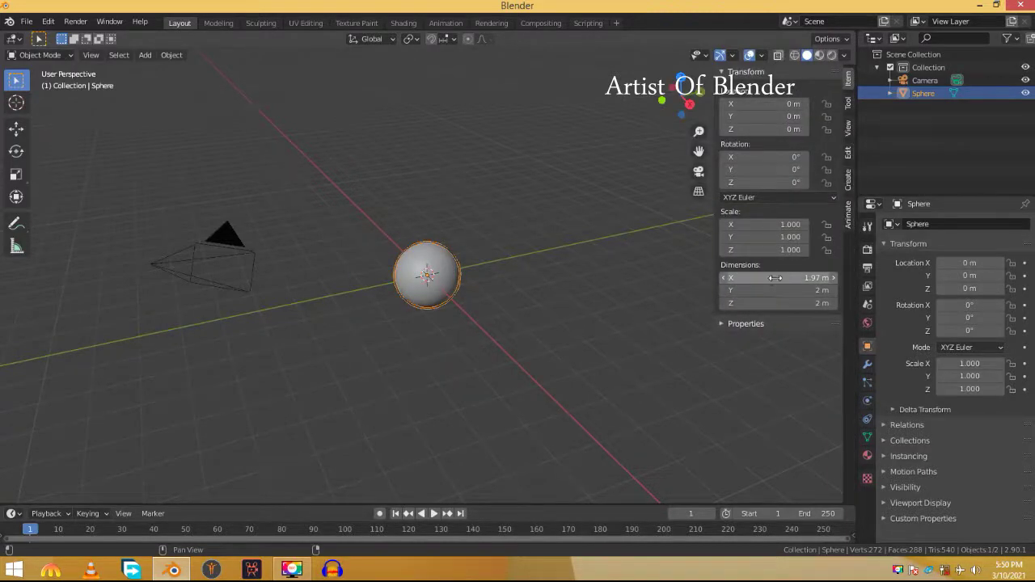
pyautogui.click(775, 278)
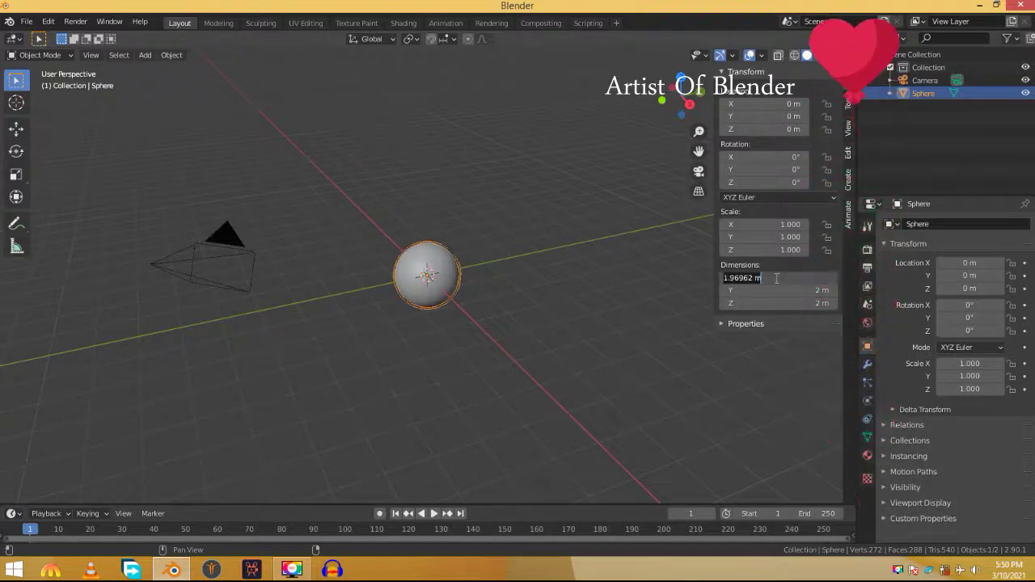
pyautogui.write('0')
pyautogui.hotkey('ctrl', 'z')
pyautogui.hotkey('ctrl', 'v')
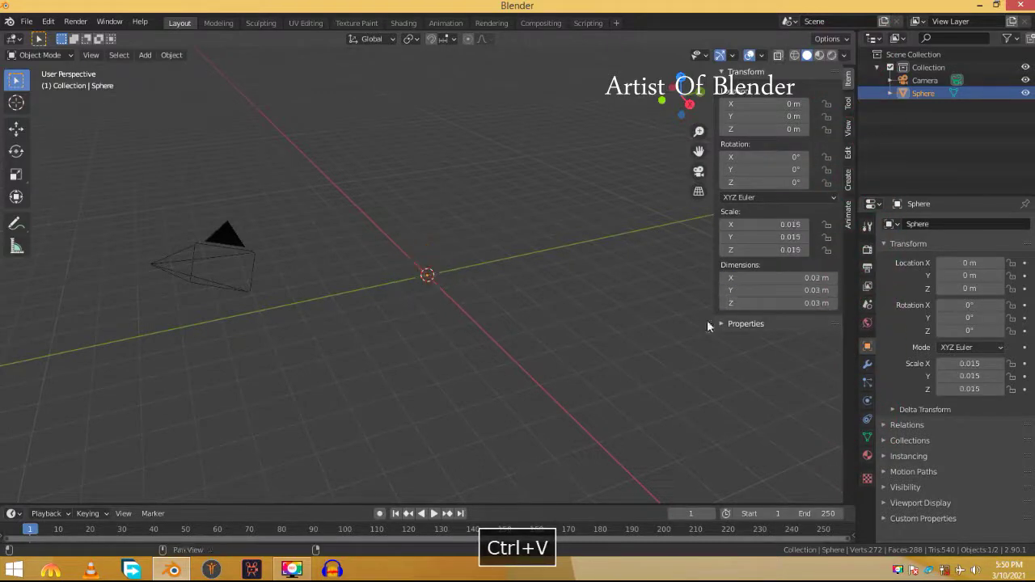
pyautogui.press('n')
# Frame the tiny sphere in front orthographic view, off-centre, and align the active camera to that view
pyautogui.press('`')
pyautogui.click(570, 330)
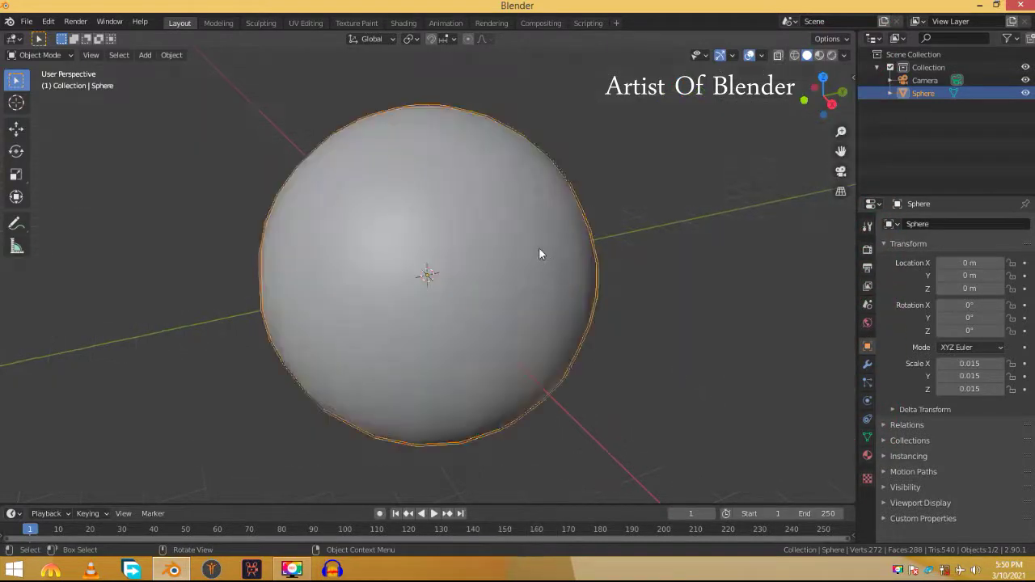
pyautogui.moveTo(540, 249); pyautogui.dragTo(663, 250, button='middle')
pyautogui.scroll(-11, 624, 240)
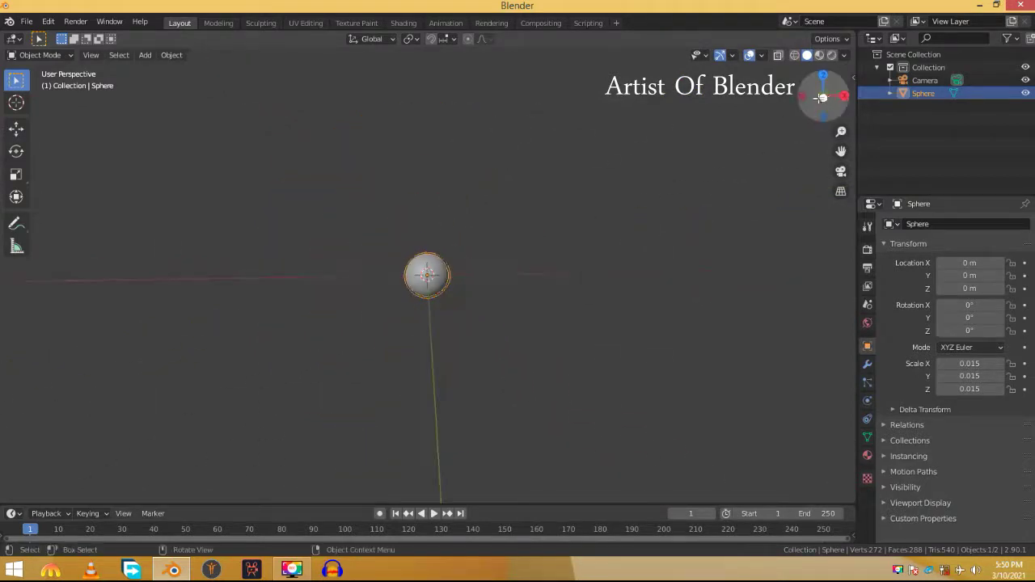
pyautogui.click(822, 97)
pyautogui.scroll(-4, 639, 194)
pyautogui.keyDown('shift'); pyautogui.moveTo(638, 194); pyautogui.dragTo(525, 220, button='middle'); pyautogui.keyUp('shift')
pyautogui.click(91, 55)
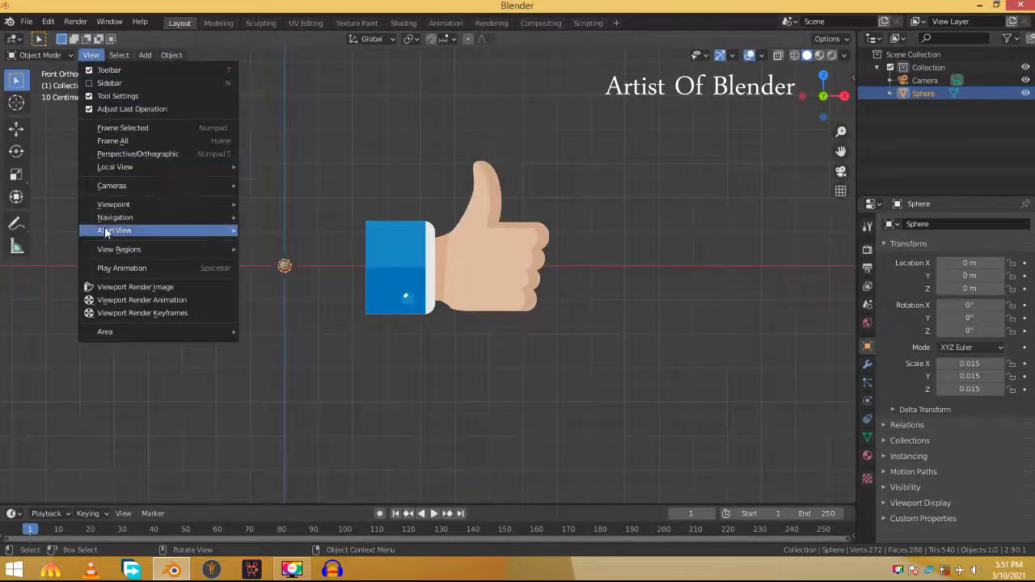
pyautogui.moveTo(201, 232)
pyautogui.click(295, 244)
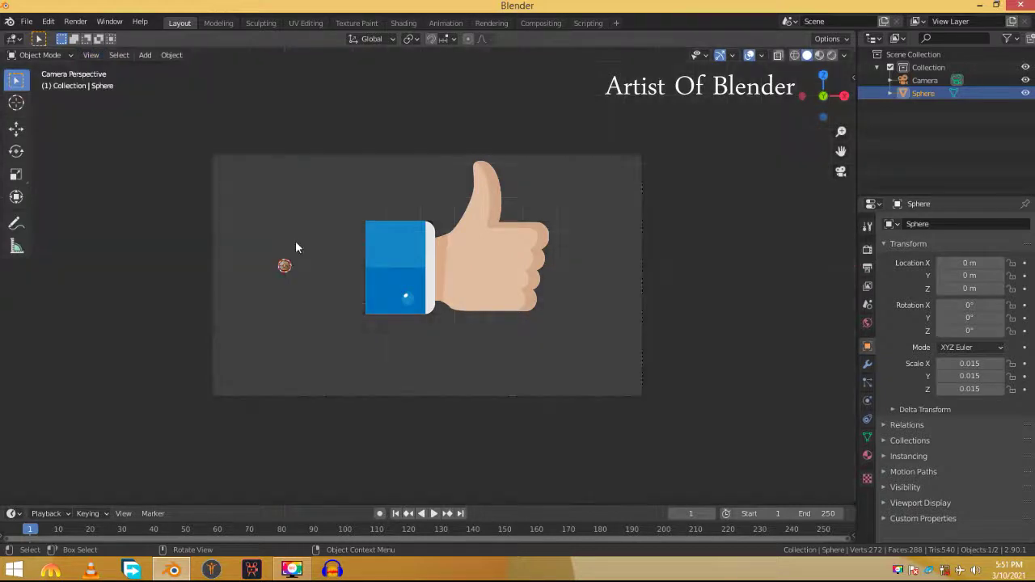
# Select the camera and move it along its local Z axis closer to the sphere
pyautogui.press('KP_0')
pyautogui.click(465, 104)
pyautogui.press('KP_0')
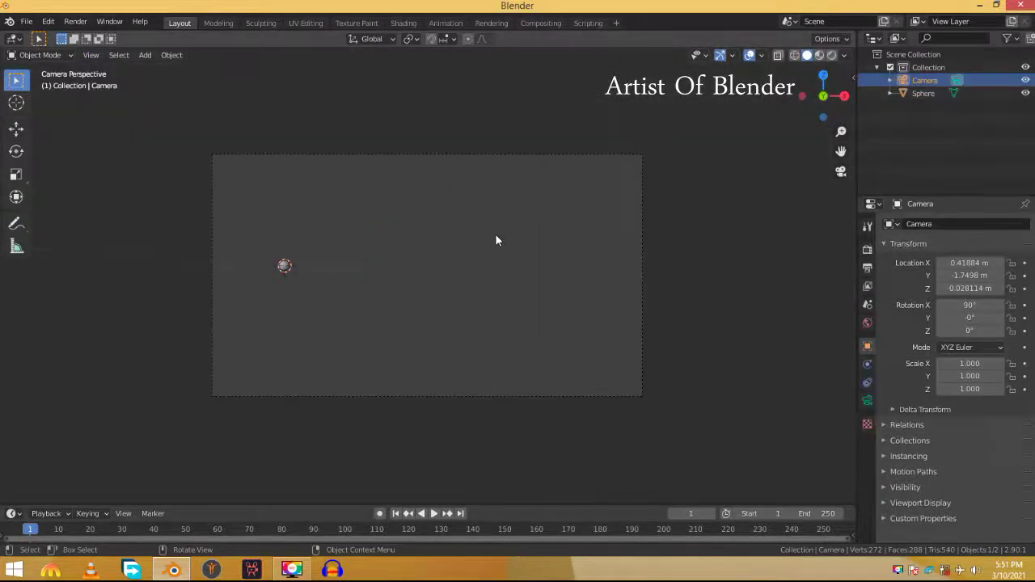
pyautogui.press('g')
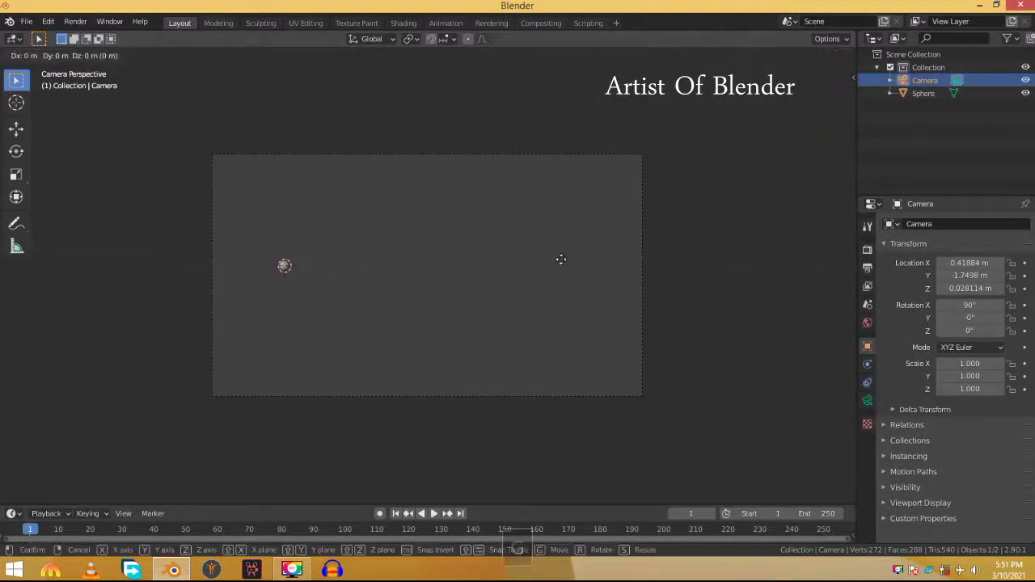
pyautogui.press('z')
pyautogui.press('z')
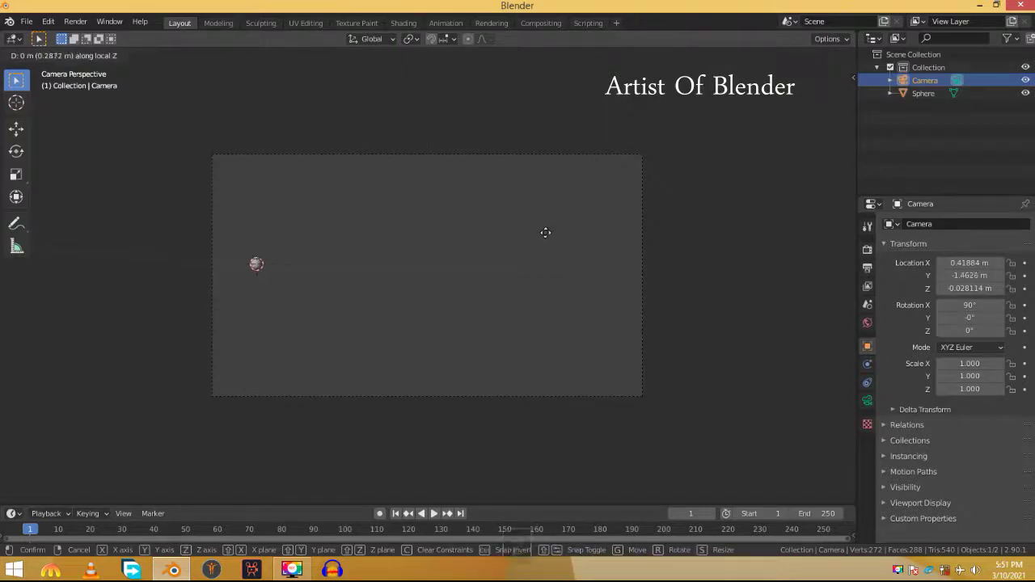
pyautogui.click(545, 233)
# Duplicate the sphere along the X axis and repeat the duplication four times to form a row of six spheres
pyautogui.click(263, 263)
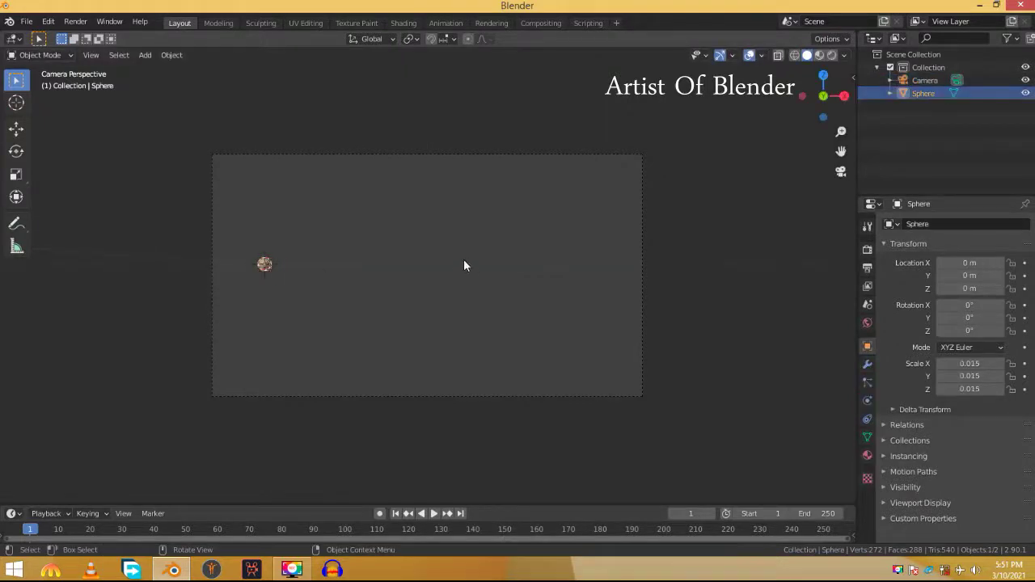
pyautogui.hotkey('shift', 'd')
pyautogui.press('x')
pyautogui.click(499, 270)
pyautogui.hotkey('shift', 'r')
pyautogui.hotkey('shift', 'r')
pyautogui.hotkey('shift', 'r')
pyautogui.hotkey('shift', 'r')
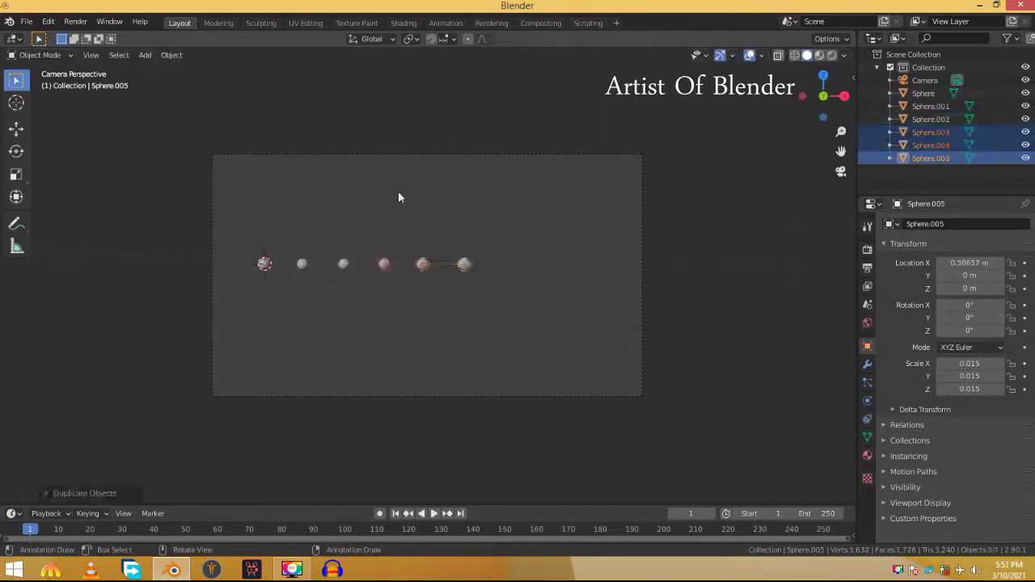
# Move the camera along the X, Y and Z axes so the row of spheres is centred and larger in its frame
pyautogui.click(924, 80)
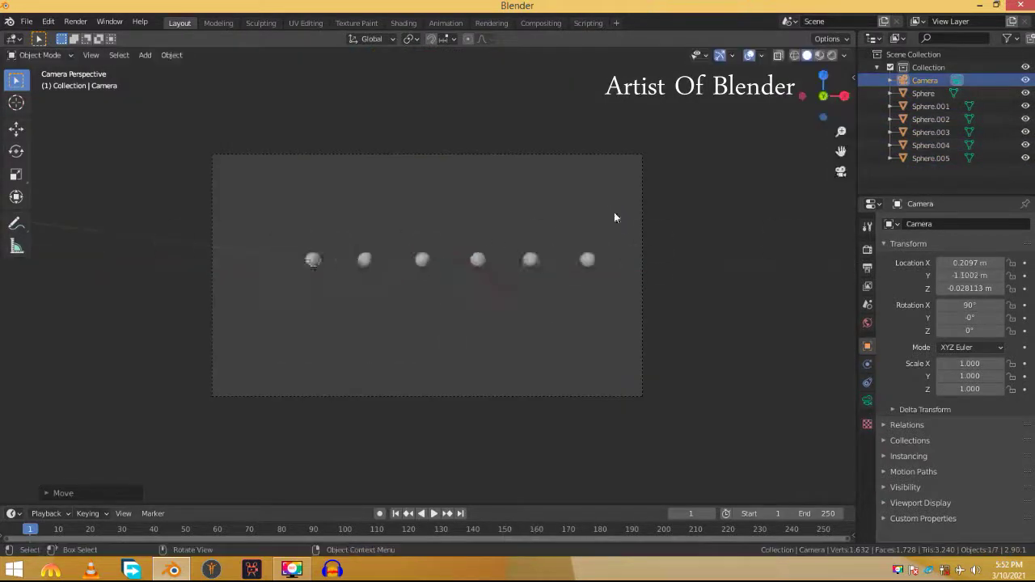
pyautogui.press('g')
pyautogui.press('x')
pyautogui.click(619, 226)
pyautogui.press('g')
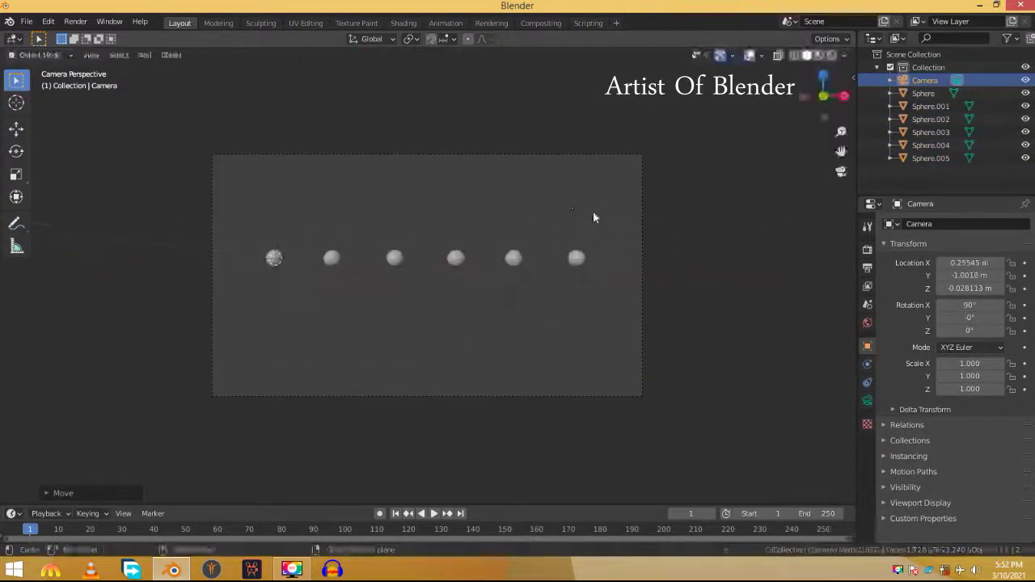
pyautogui.press('y')
pyautogui.click(593, 212)
pyautogui.press('g')
pyautogui.press('z')
pyautogui.click(585, 208)
# Shift the first, third, fifth and sixth spheres along the X axis to spread the row across the camera frame
pyautogui.click(274, 273)
pyautogui.click(575, 273)
pyautogui.press('g')
pyautogui.press('x')
pyautogui.click(513, 274)
pyautogui.press('g')
pyautogui.press('x')
pyautogui.click(395, 274)
pyautogui.press('g')
pyautogui.press('x')
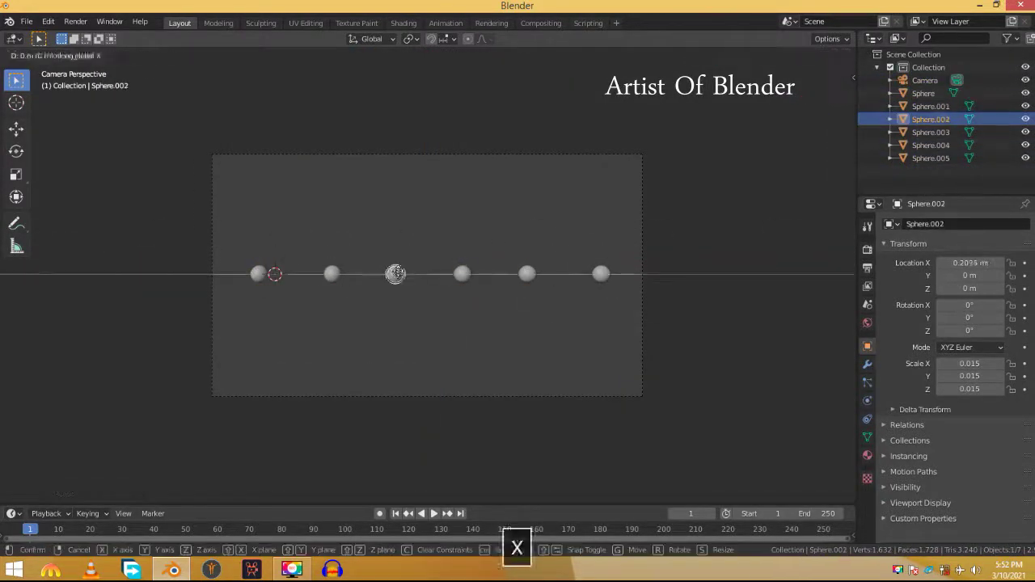
pyautogui.click(396, 272)
pyautogui.press('KP_0')
pyautogui.press('KP_0')
pyautogui.click(442, 196)
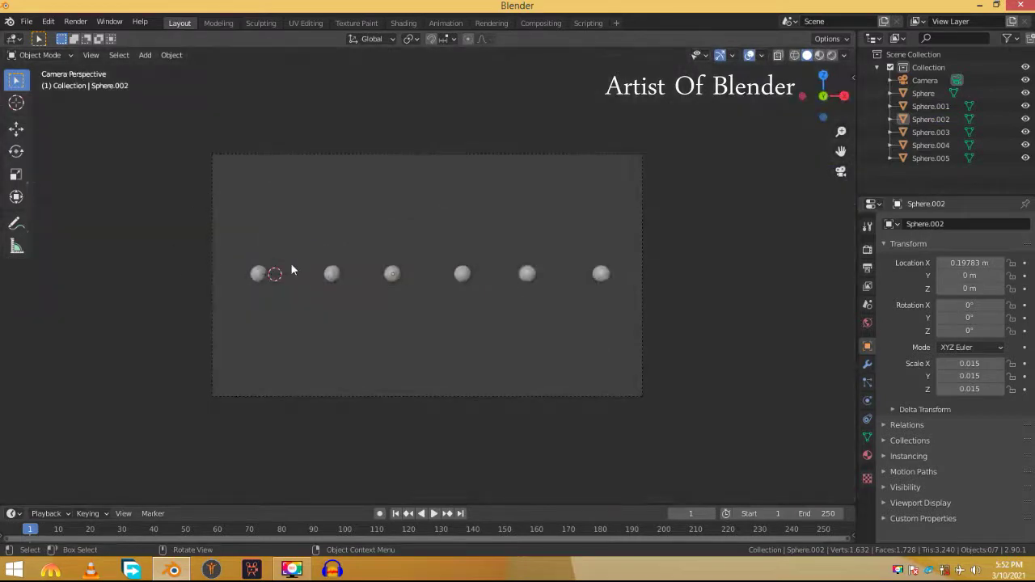
# Enlarge the timeline area to make room for keyframes
pyautogui.click(258, 274)
pyautogui.moveTo(328, 506); pyautogui.dragTo(342, 434)
pyautogui.hotkey('ctrl', 'z')
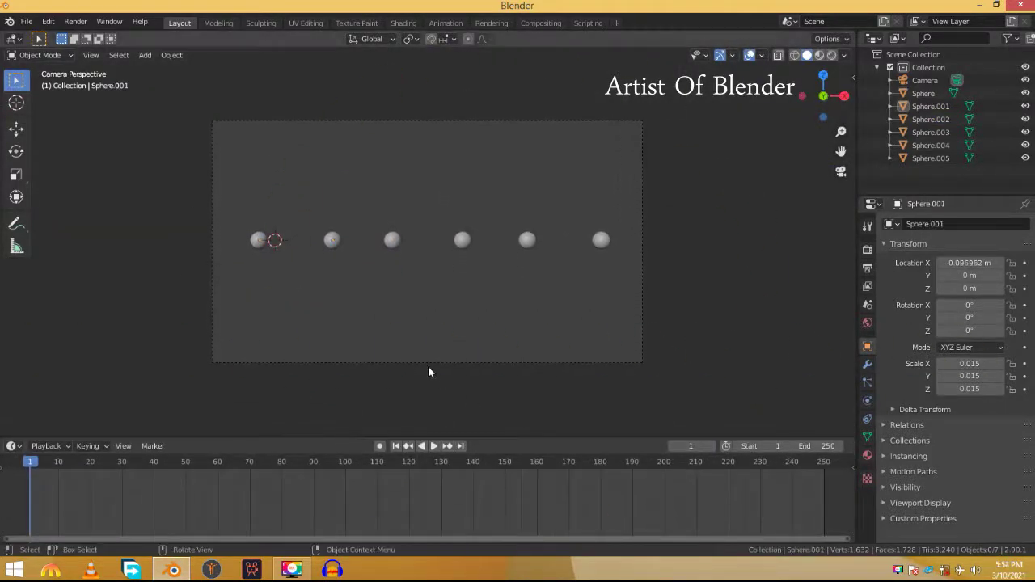
# Lower the second, fourth and sixth spheres together about 0.168 m along the Z axis, leaving nothing selected
pyautogui.click(332, 240)
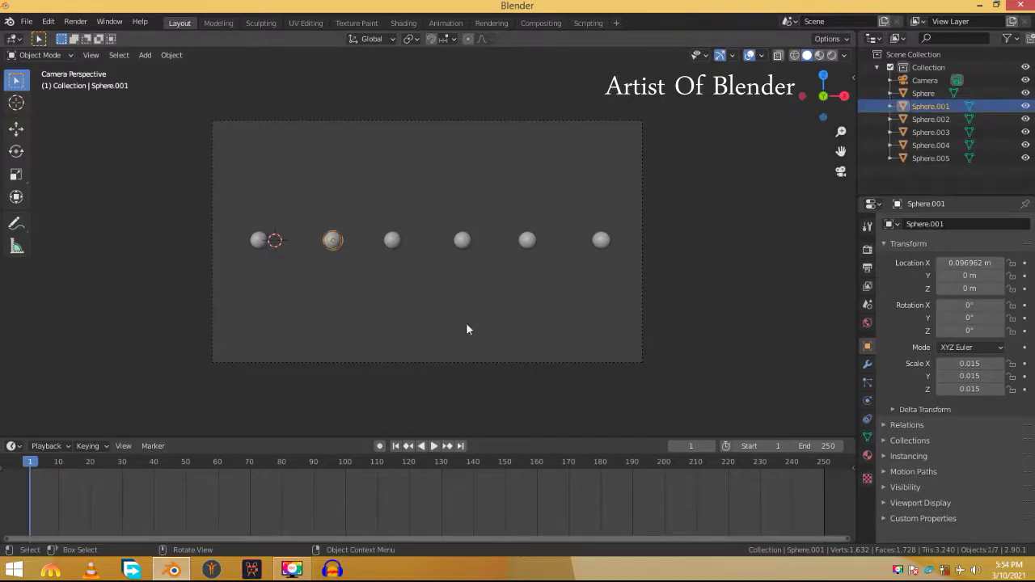
pyautogui.keyDown('shift'); pyautogui.click(462, 240); pyautogui.keyUp('shift')
pyautogui.keyDown('shift'); pyautogui.click(603, 241); pyautogui.keyUp('shift')
pyautogui.press('g')
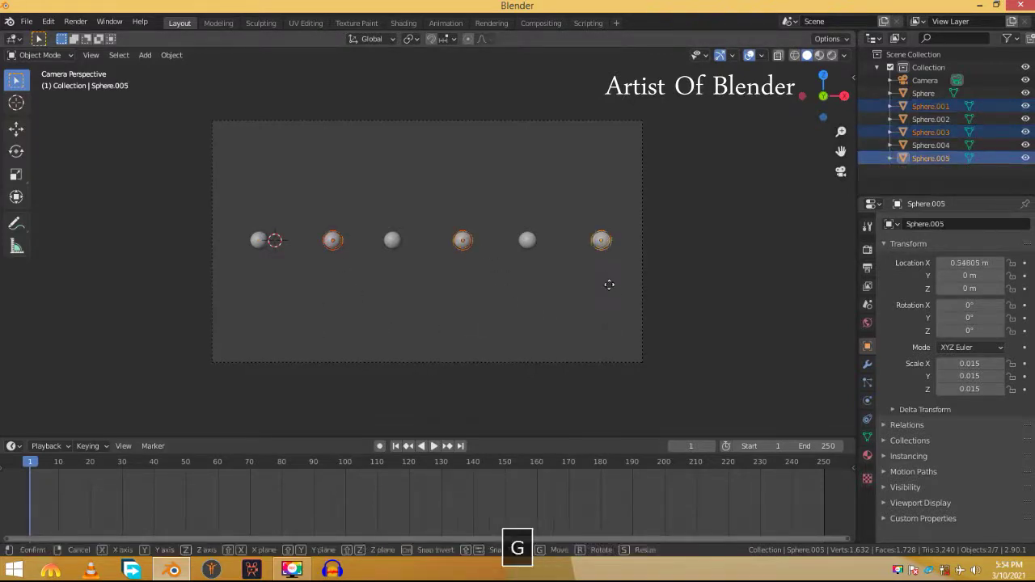
pyautogui.press('z')
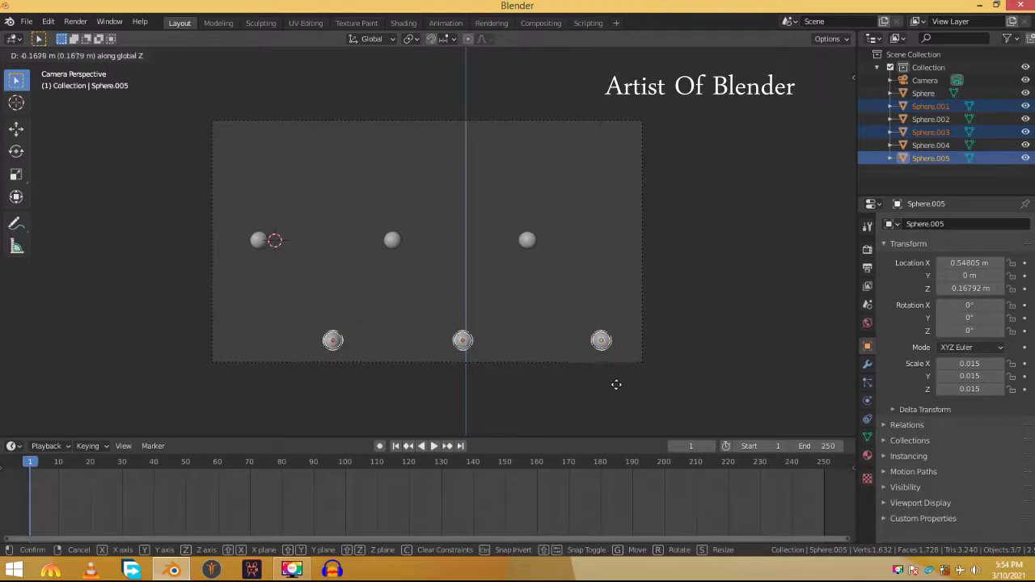
pyautogui.click(616, 383)
pyautogui.click(597, 245)
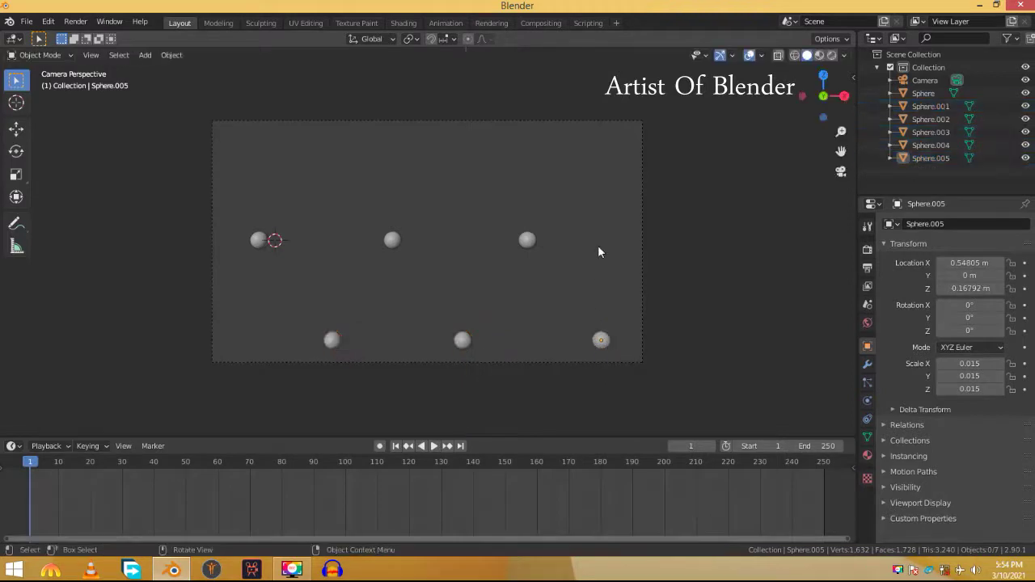
# Set the default F-curve interpolation to Linear in the animation preferences and close the preferences
pyautogui.click(270, 239)
pyautogui.click(48, 22)
pyautogui.click(93, 207)
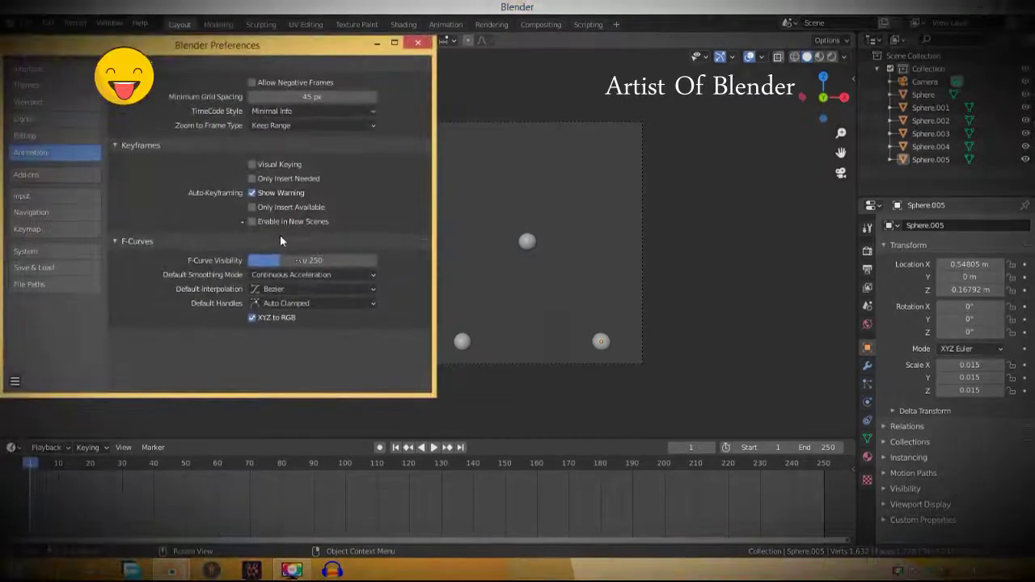
pyautogui.click(305, 291)
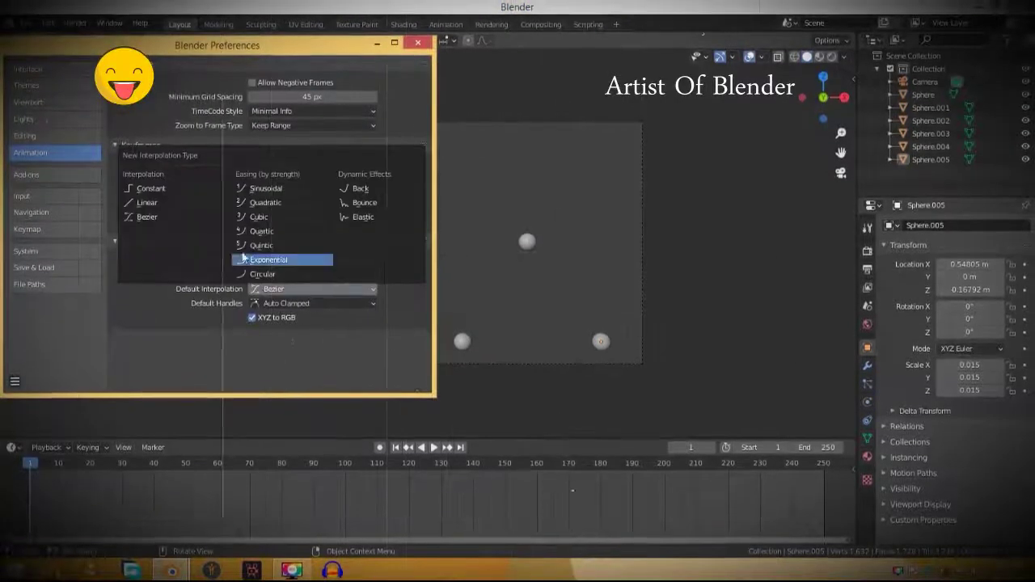
pyautogui.click(162, 201)
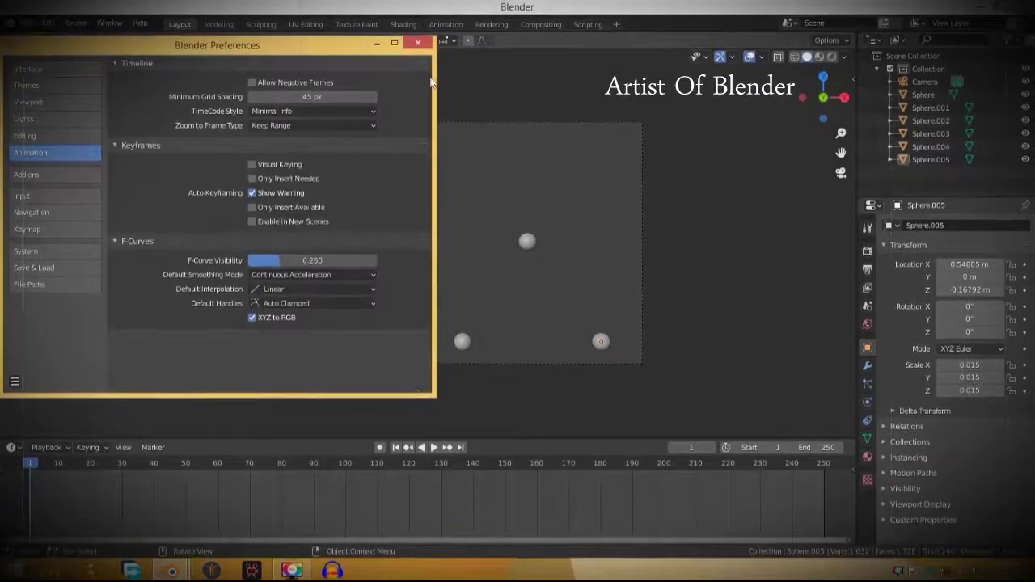
pyautogui.click(418, 41)
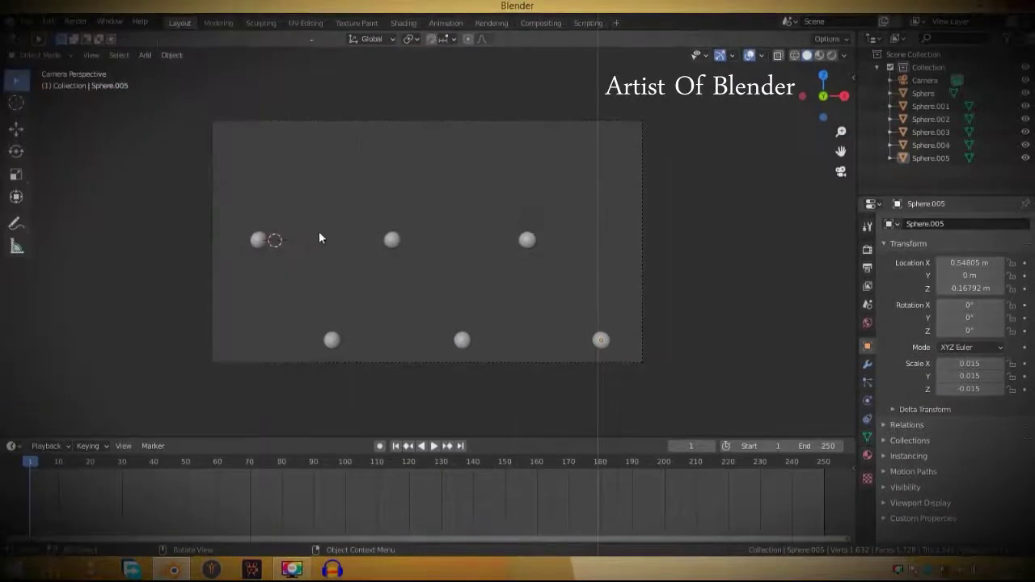
# Enable auto keying and record a keyframe for the first sphere in its current position at frame 1
pyautogui.click(264, 246)
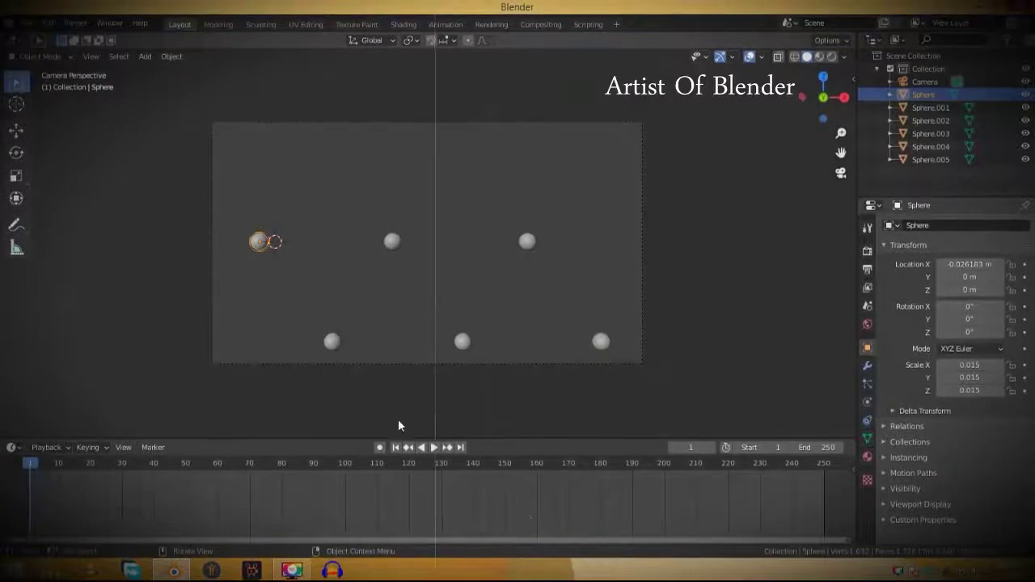
pyautogui.click(380, 447)
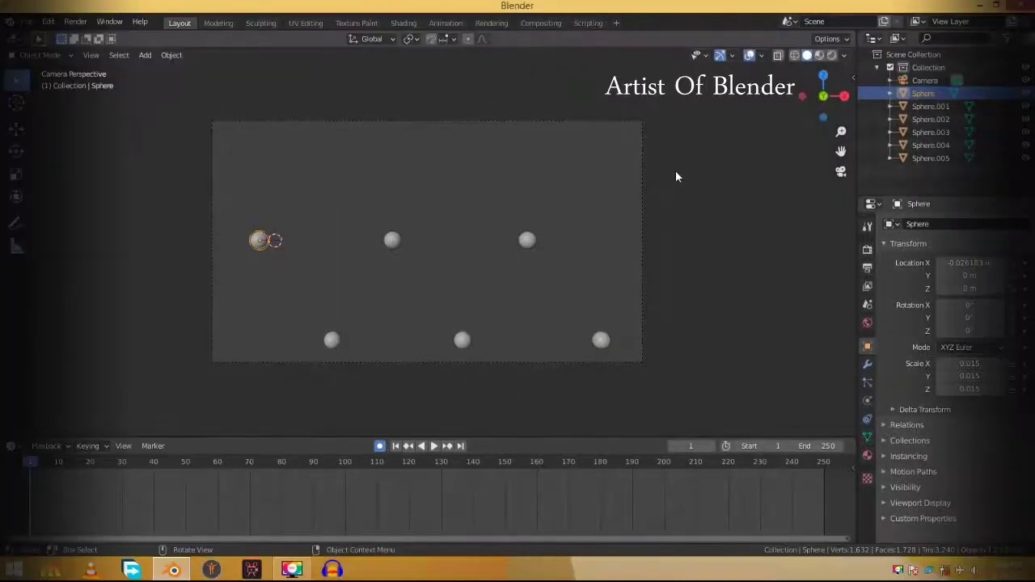
pyautogui.press('g')
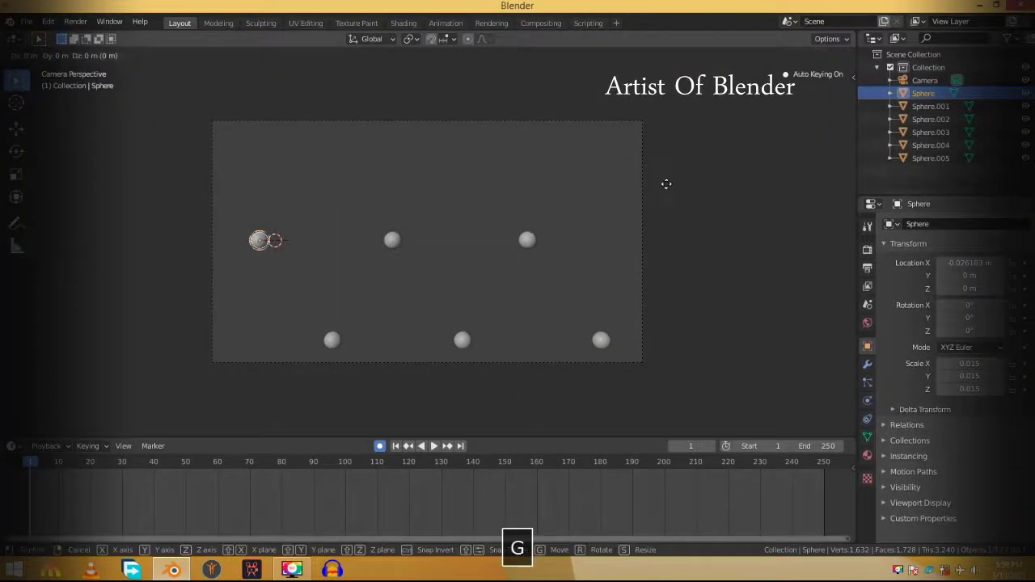
pyautogui.click(667, 189)
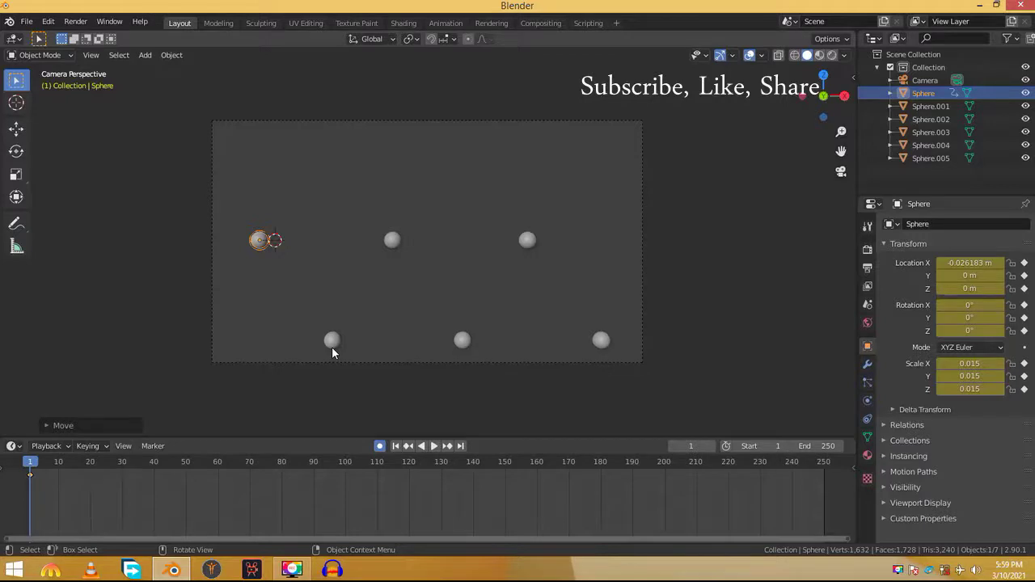
# Copy the second sphere's Z location of -0.167921 m onto the first sphere at frame 10 and play back the motion
pyautogui.click(332, 341)
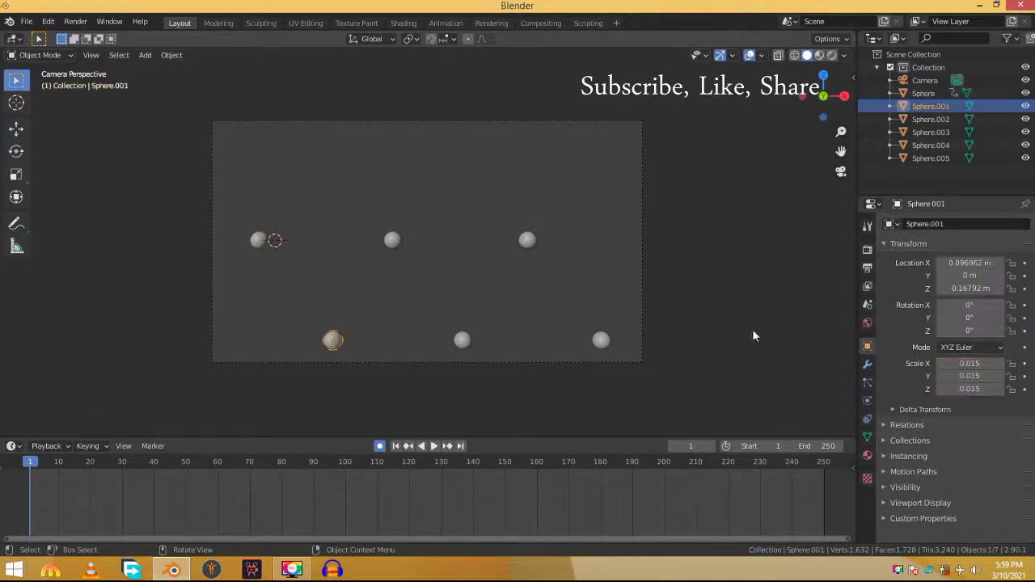
pyautogui.click(986, 290)
pyautogui.hotkey('ctrl', 'c')
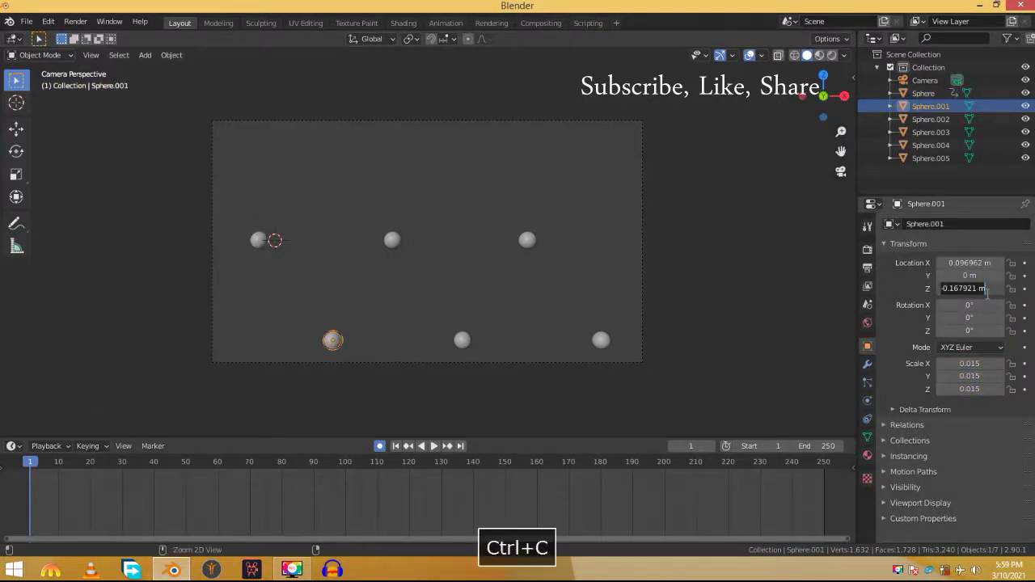
pyautogui.click(890, 299)
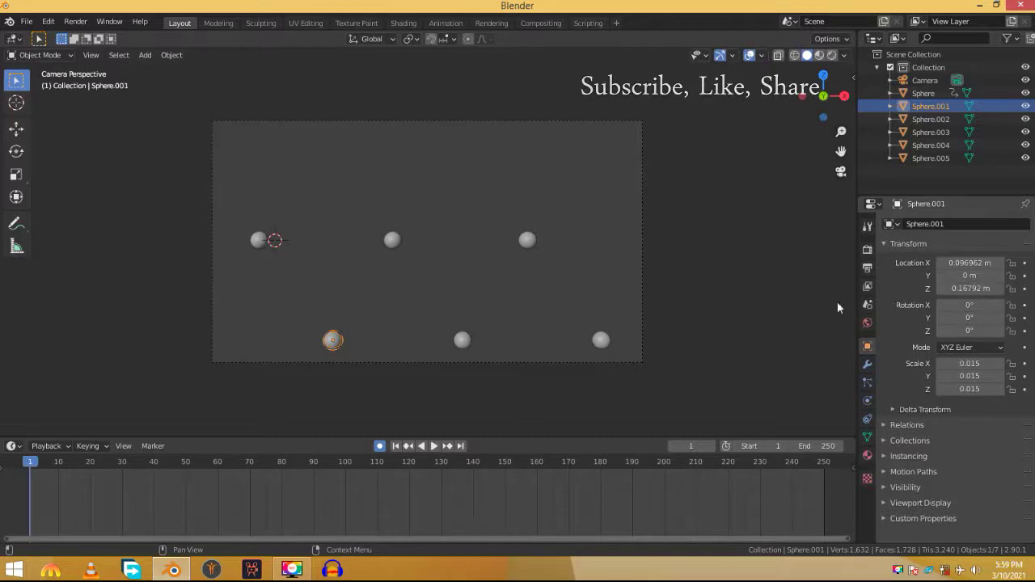
pyautogui.click(265, 242)
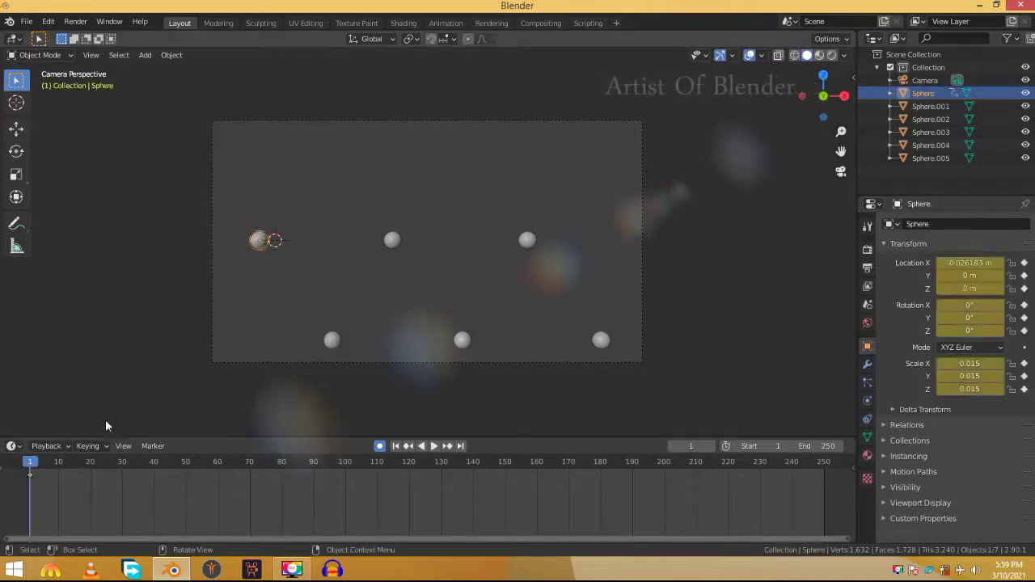
pyautogui.click(59, 464)
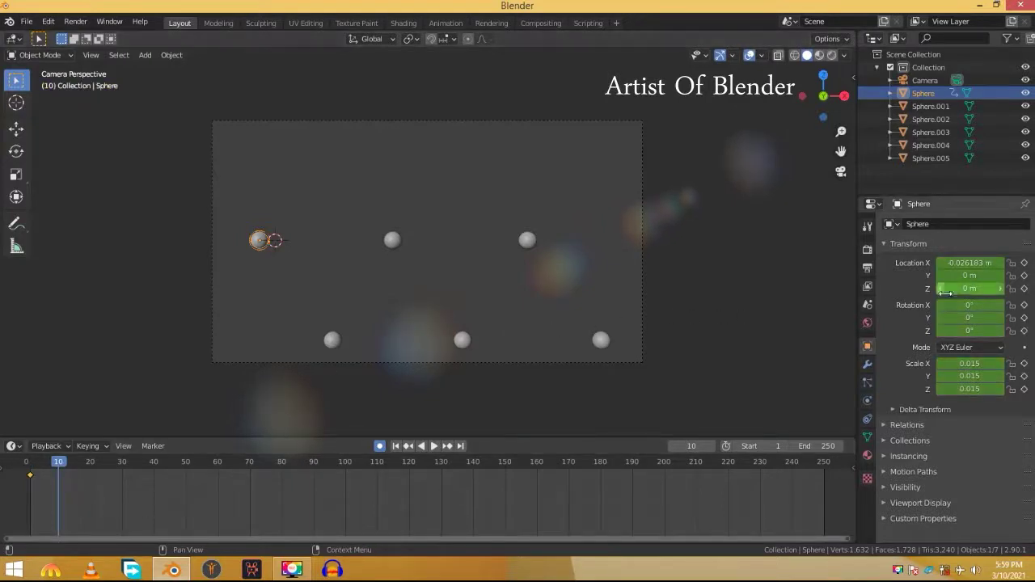
pyautogui.hotkey('ctrl', 'v')
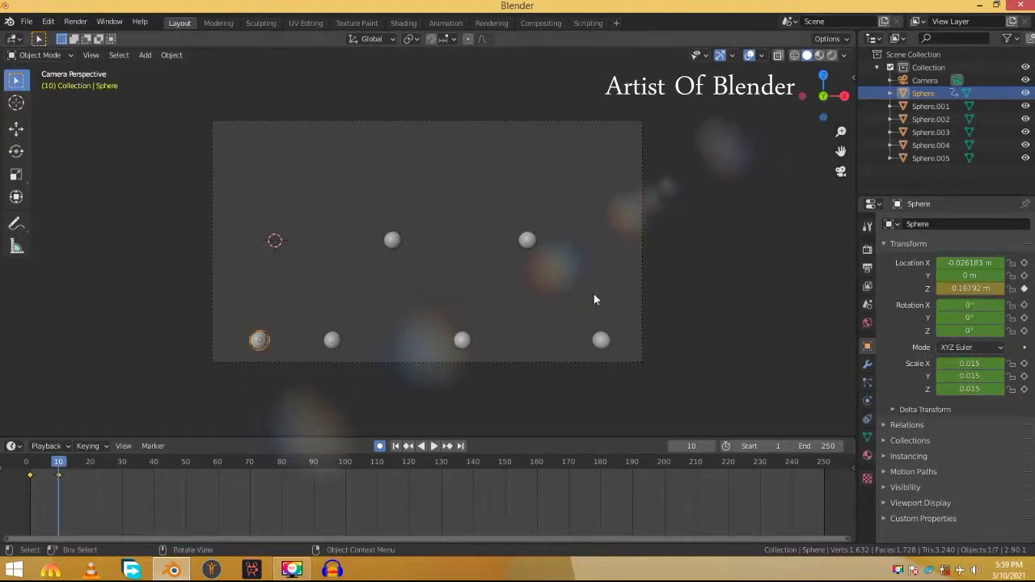
pyautogui.click(33, 462)
pyautogui.press('space')
pyautogui.press('space')
pyautogui.click(59, 462)
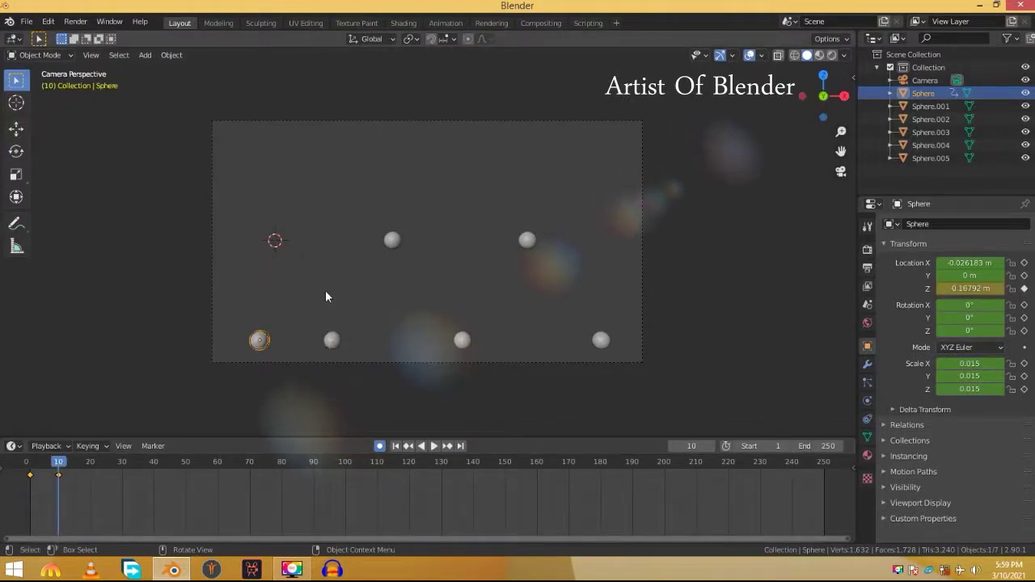
# Record a keyframe for the second sphere in its current position at frame 5
pyautogui.click(43, 473)
pyautogui.click(333, 340)
pyautogui.press('g')
pyautogui.click(382, 319)
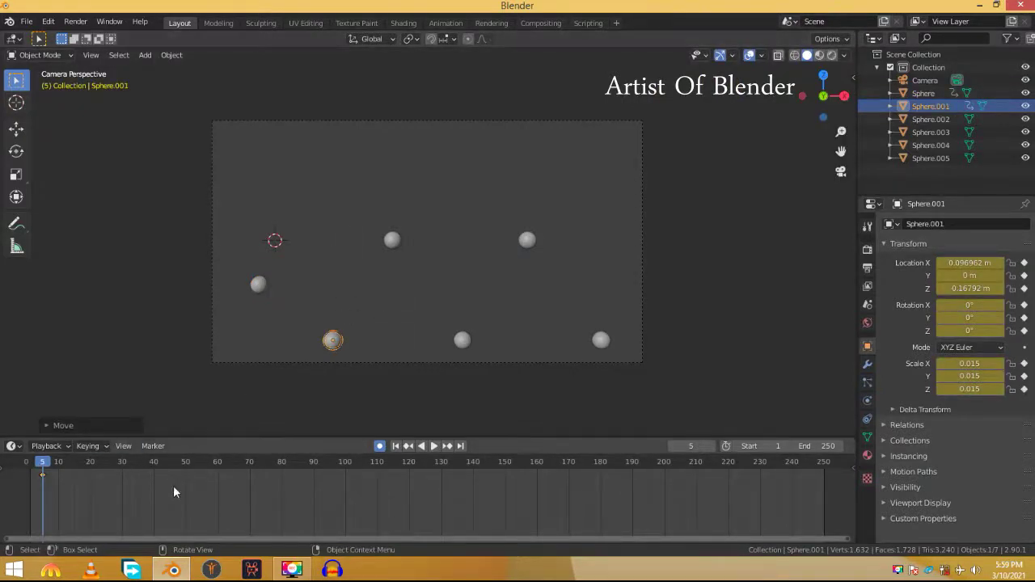
# Set the second sphere's Z location to 0 m at frame 15 as a keyframe and play back the motion
pyautogui.click(75, 464)
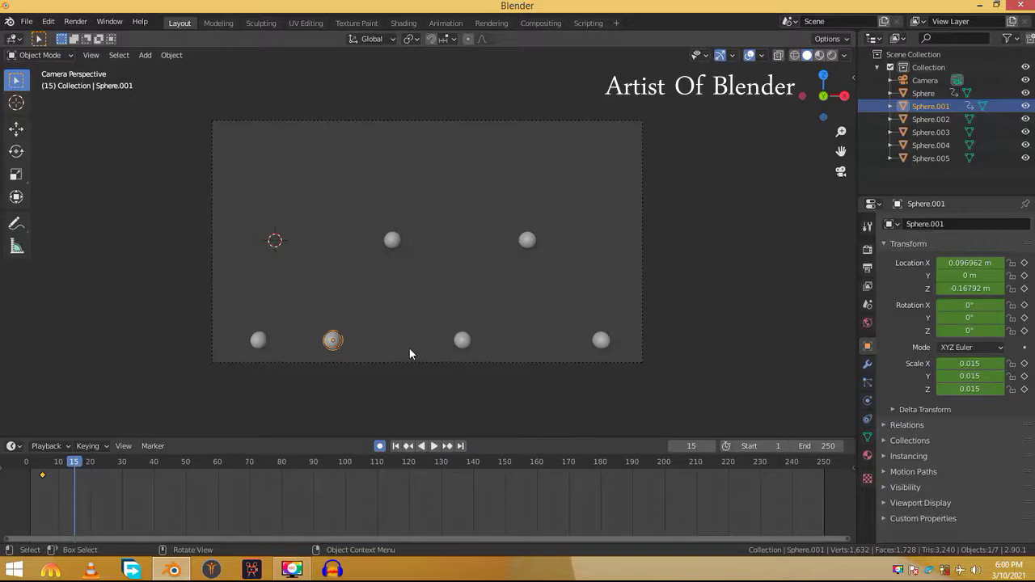
pyautogui.click(971, 289)
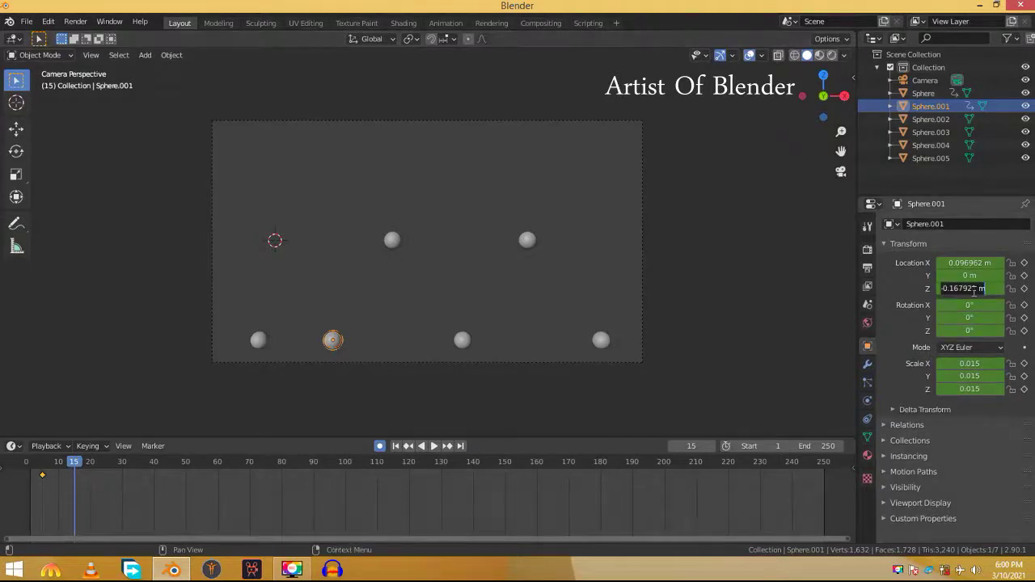
pyautogui.write('0')
pyautogui.press('Return')
pyautogui.press('i')
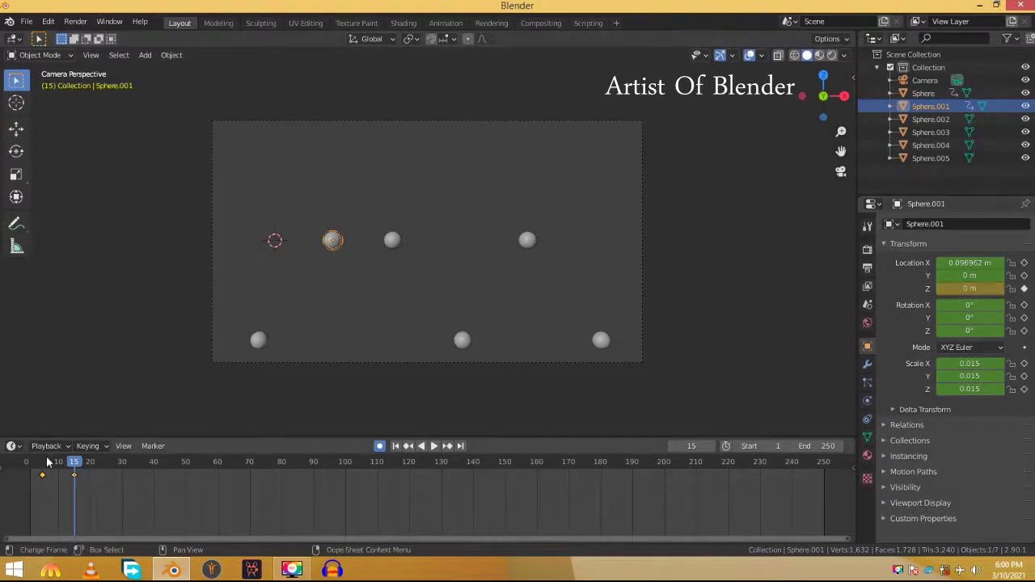
pyautogui.click(47, 461)
pyautogui.press('space')
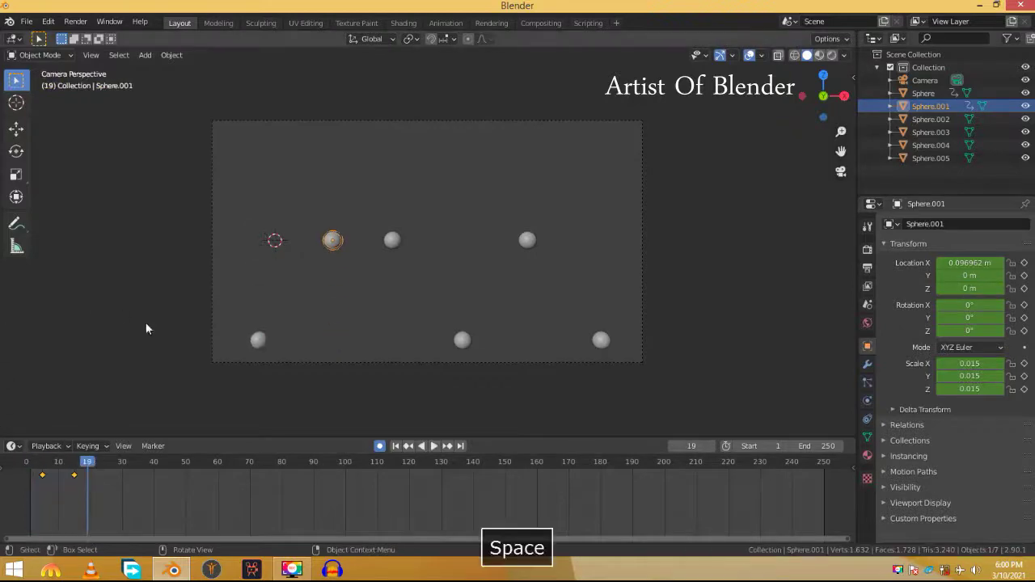
pyautogui.click(74, 461)
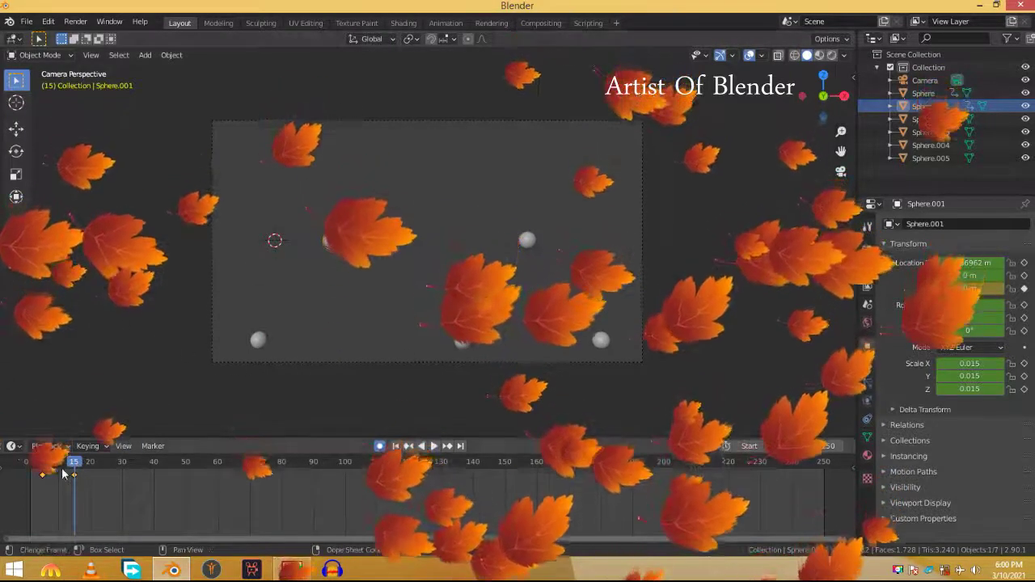
# Keyframe the third sphere in its current position at frame 10 and at the copied Z location of -0.16792 m at frame 20
pyautogui.click(58, 461)
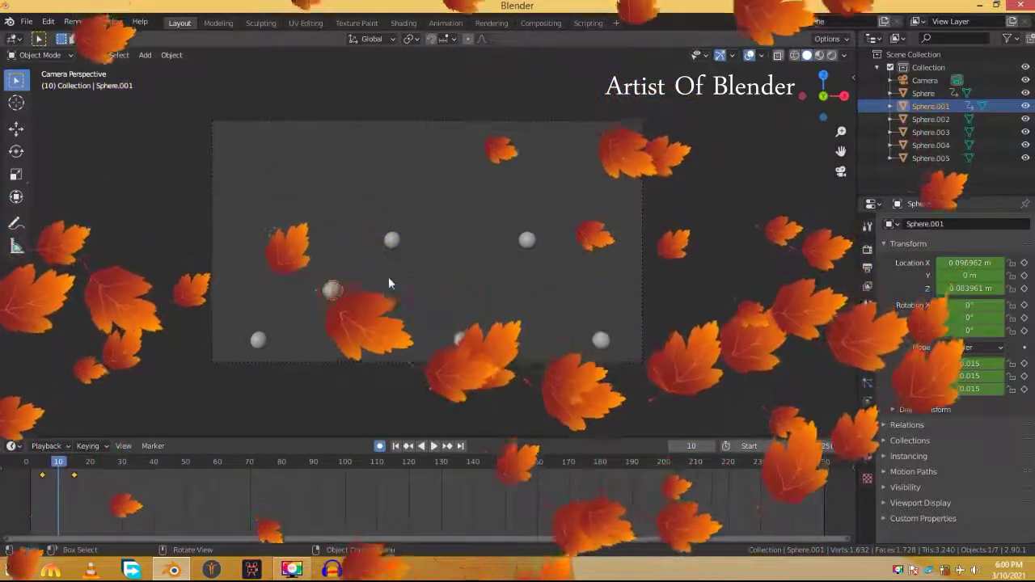
pyautogui.click(393, 240)
pyautogui.press('g')
pyautogui.click(479, 273)
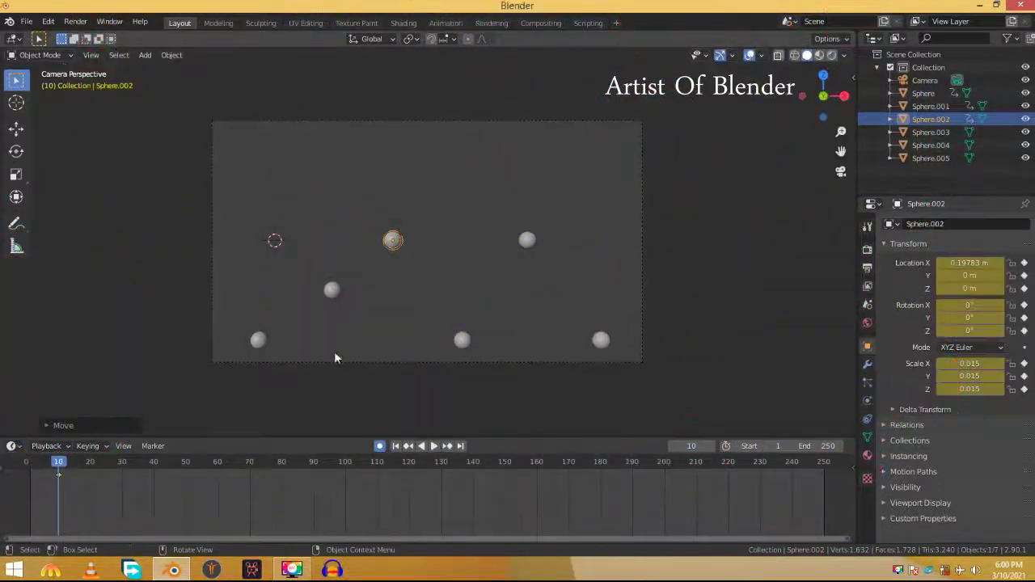
pyautogui.click(90, 461)
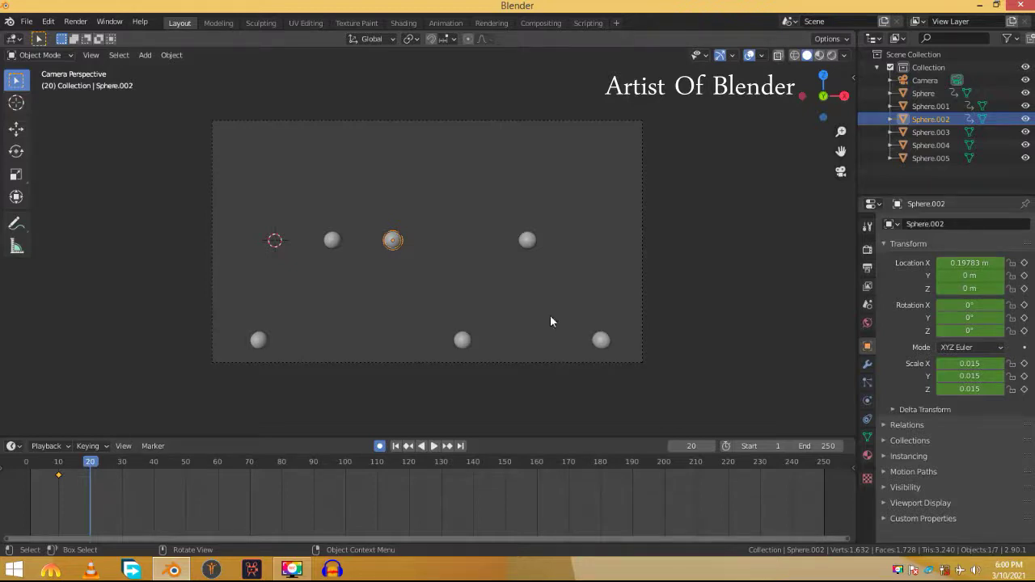
pyautogui.hotkey('ctrl', 'v')
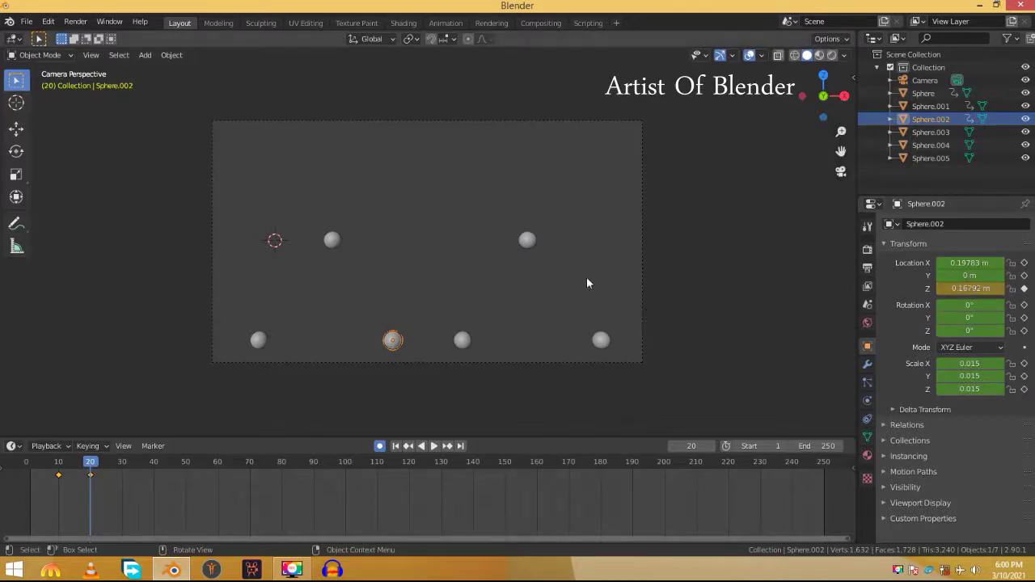
# Keyframe the fourth sphere in its current position at frame 15 and at Z location 0 m at frame 25
pyautogui.click(74, 462)
pyautogui.click(462, 340)
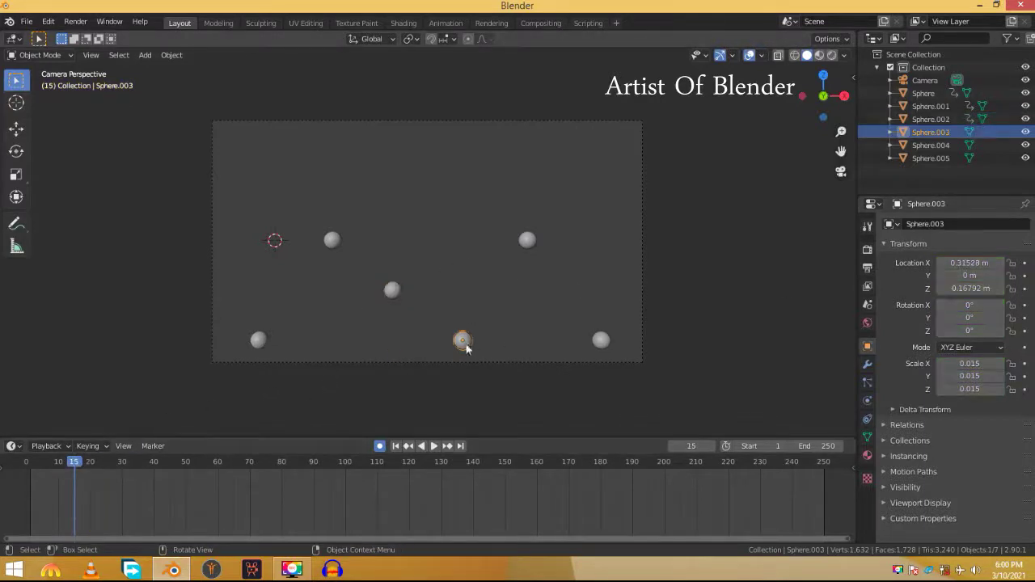
pyautogui.press('g')
pyautogui.click(582, 286)
pyautogui.click(106, 466)
pyautogui.click(971, 288)
pyautogui.write('0')
pyautogui.press('Return')
# Keyframe the fifth sphere in its current position at frame 20 and at the copied lower Z location at frame 30
pyautogui.click(91, 464)
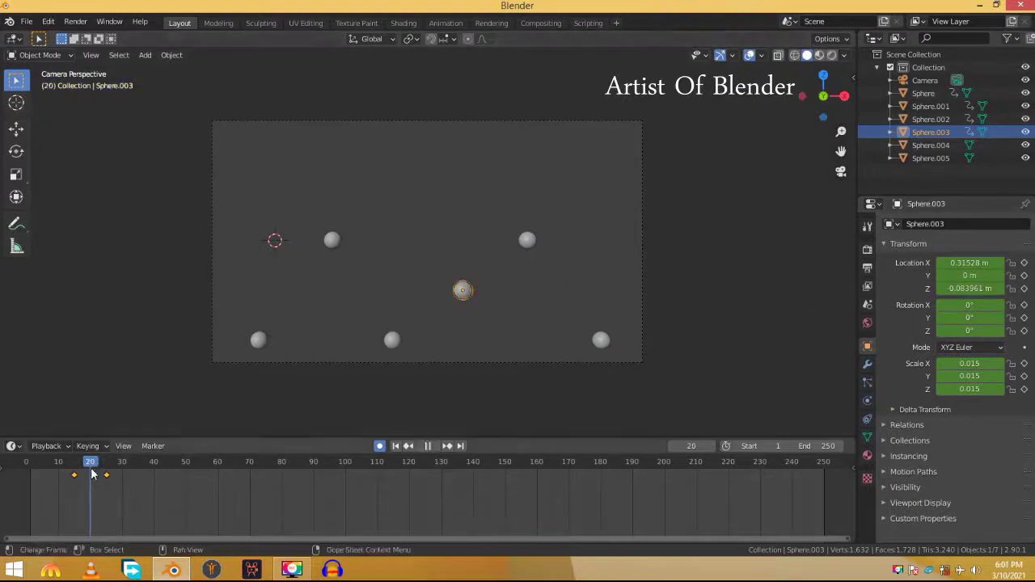
pyautogui.click(527, 240)
pyautogui.press('g')
pyautogui.click(604, 261)
pyautogui.click(123, 462)
pyautogui.hotkey('ctrl', 'v')
# Keyframe the sixth sphere in its current position at frame 25 and at Z location 0 m at frame 35
pyautogui.click(106, 464)
pyautogui.click(601, 339)
pyautogui.press('g')
pyautogui.click(601, 340)
pyautogui.click(138, 462)
pyautogui.click(970, 276)
pyautogui.hotkey('ctrl', 'z')
pyautogui.click(969, 288)
pyautogui.write('0')
pyautogui.press('Return')
# Deselect everything and play the animation of all six spheres from the first frame
pyautogui.click(548, 270)
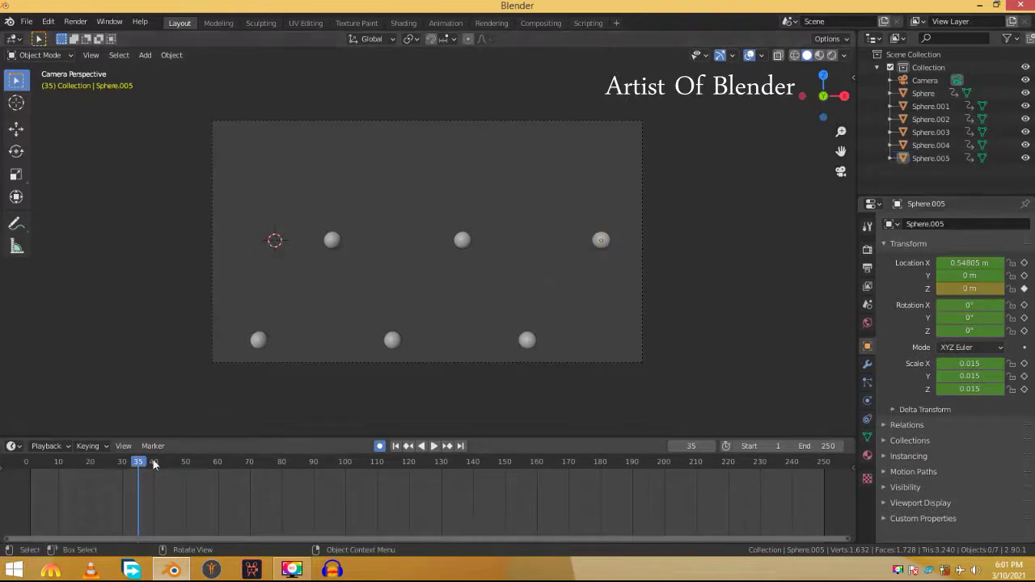
pyautogui.press('space')
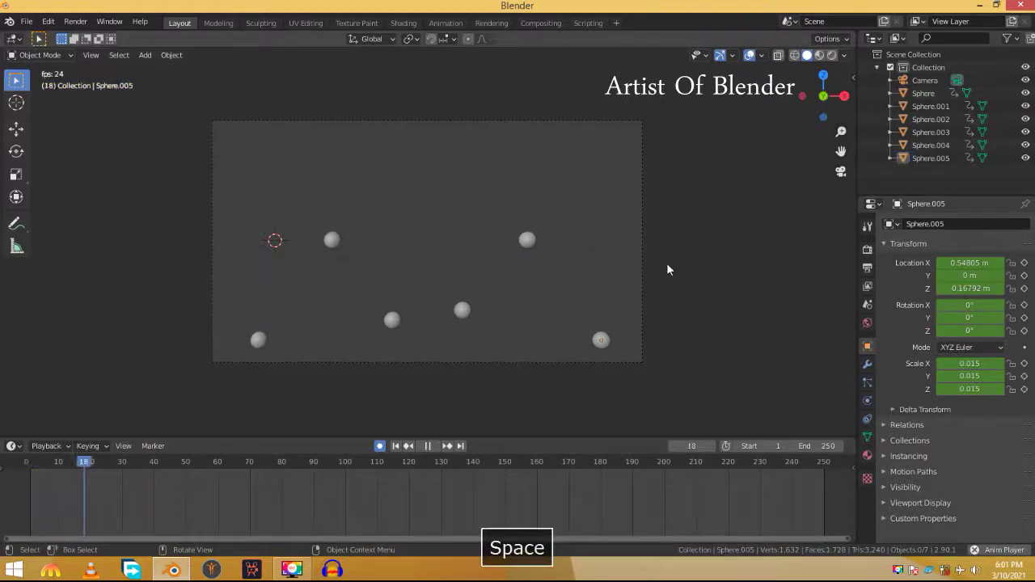
pyautogui.press('space')
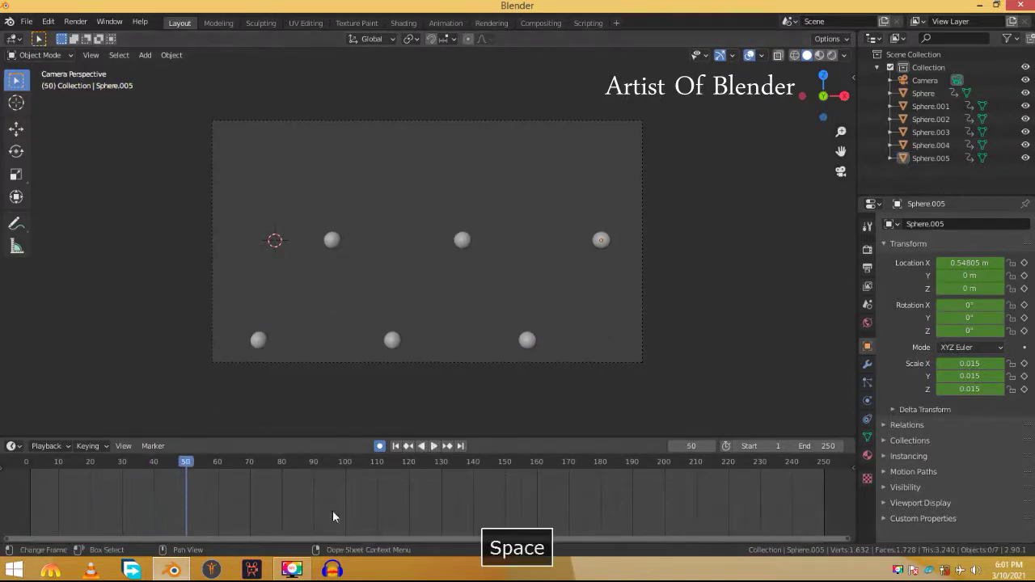
pyautogui.click(395, 446)
pyautogui.press('space')
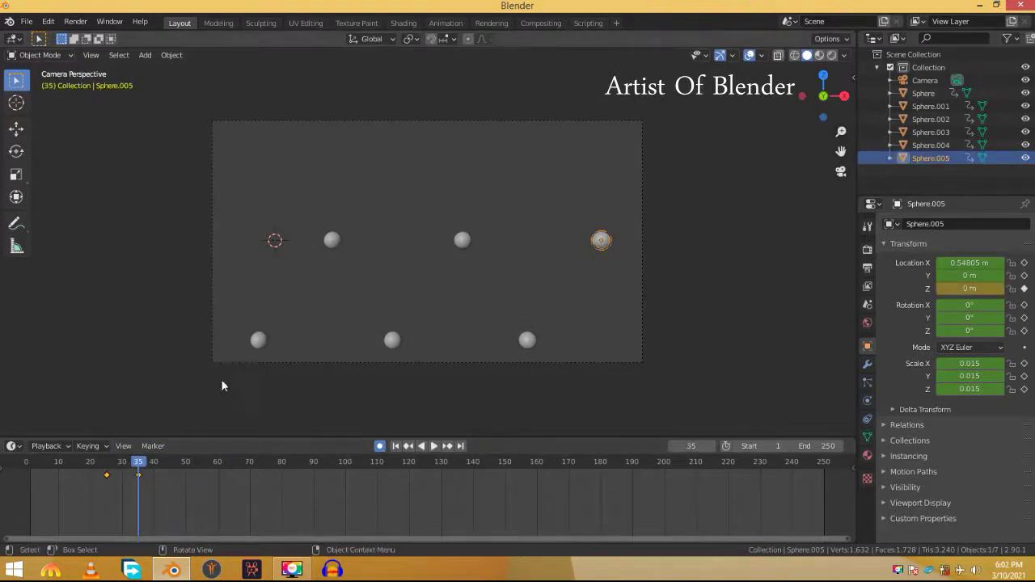
# Keyframe the first sphere in its current position at frame 30 and duplicate its frame 1 keyframe to frame 40
pyautogui.click(146, 447)
pyautogui.click(122, 463)
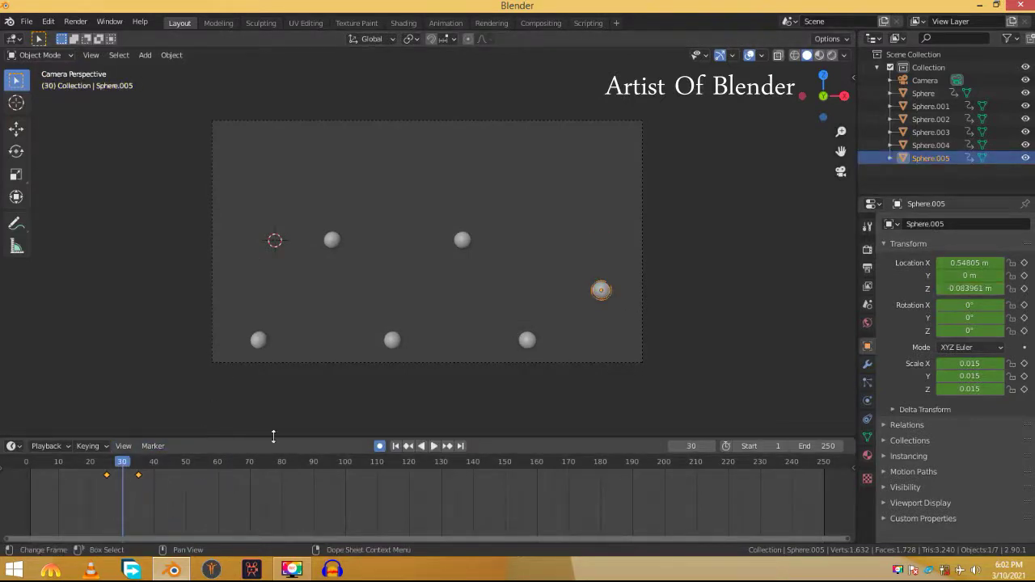
pyautogui.click(267, 341)
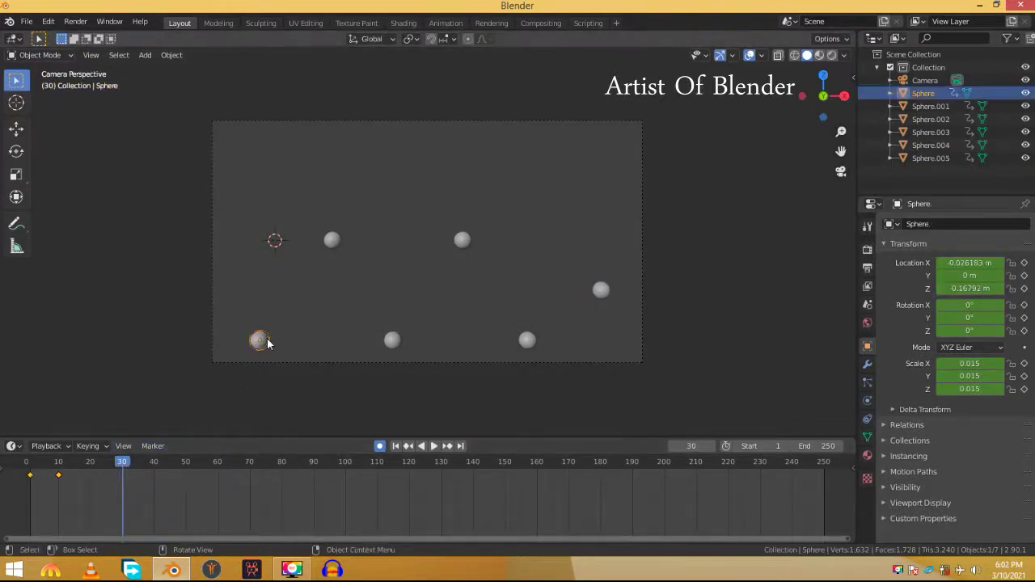
pyautogui.press('g')
pyautogui.click(343, 278)
pyautogui.click(156, 475)
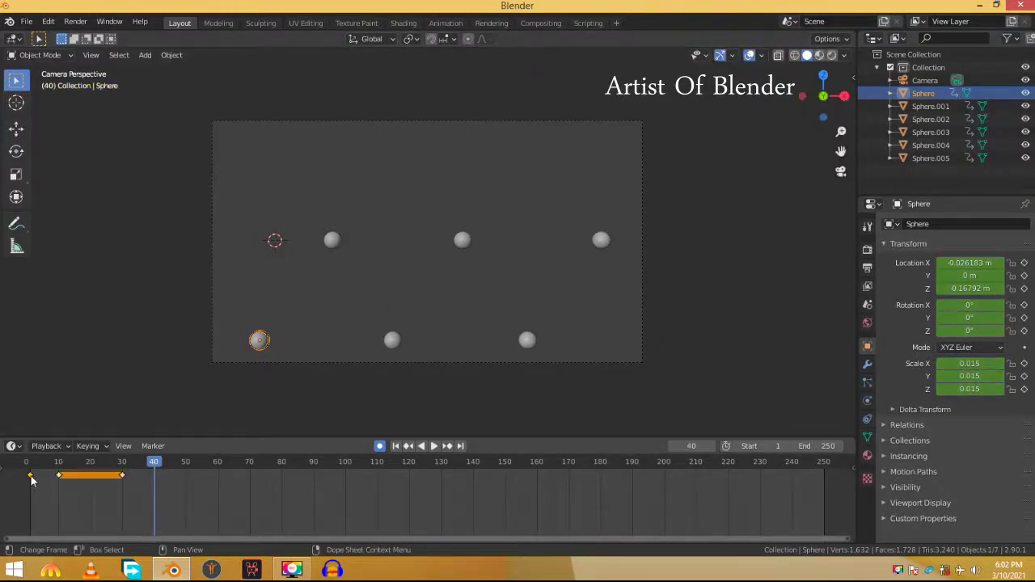
pyautogui.hotkey('shift', 'd')
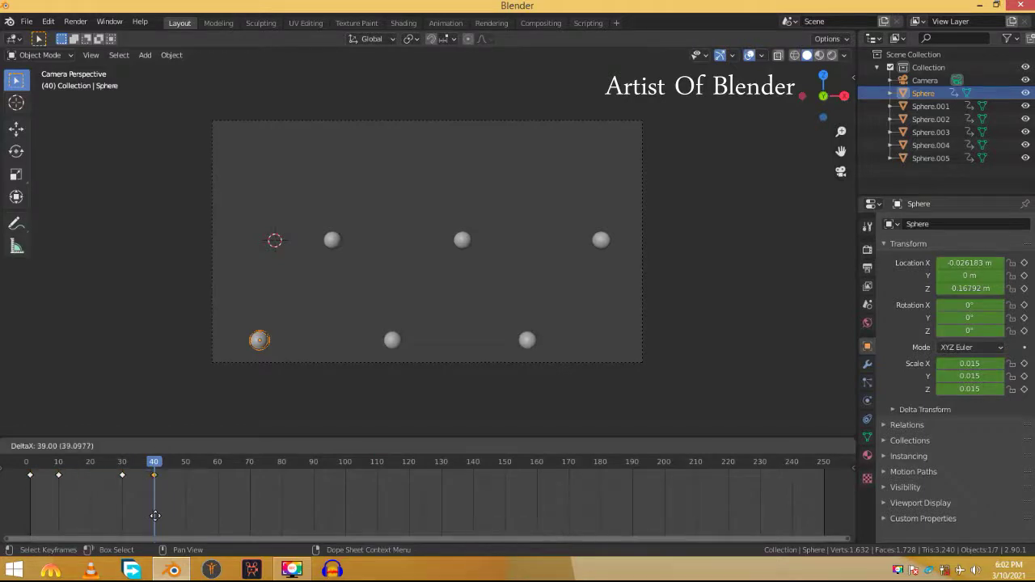
pyautogui.click(157, 519)
# Keyframe the second sphere in its current position at frame 35 and duplicate its frame 5 keyframe to frame 45
pyautogui.click(141, 471)
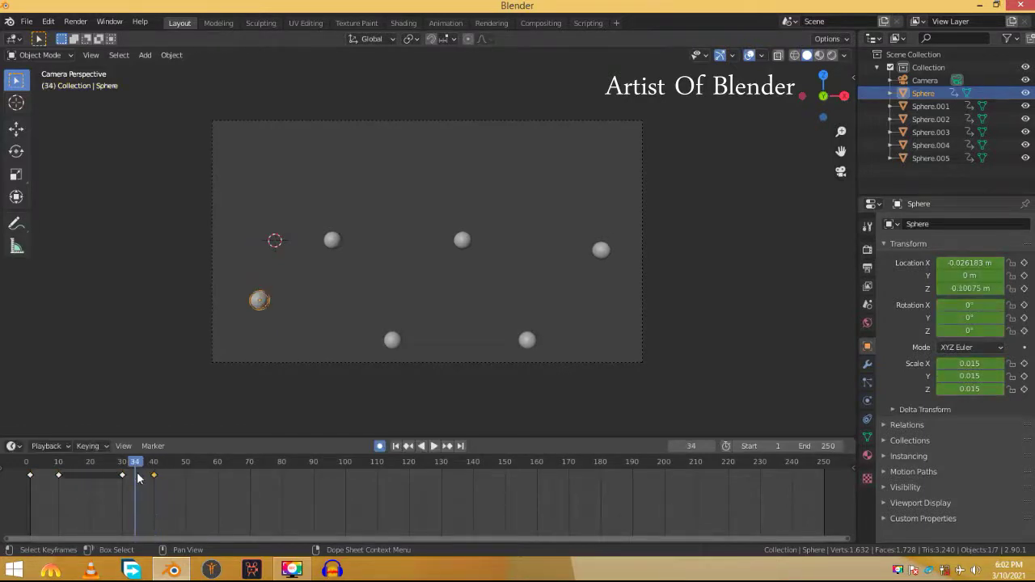
pyautogui.click(335, 242)
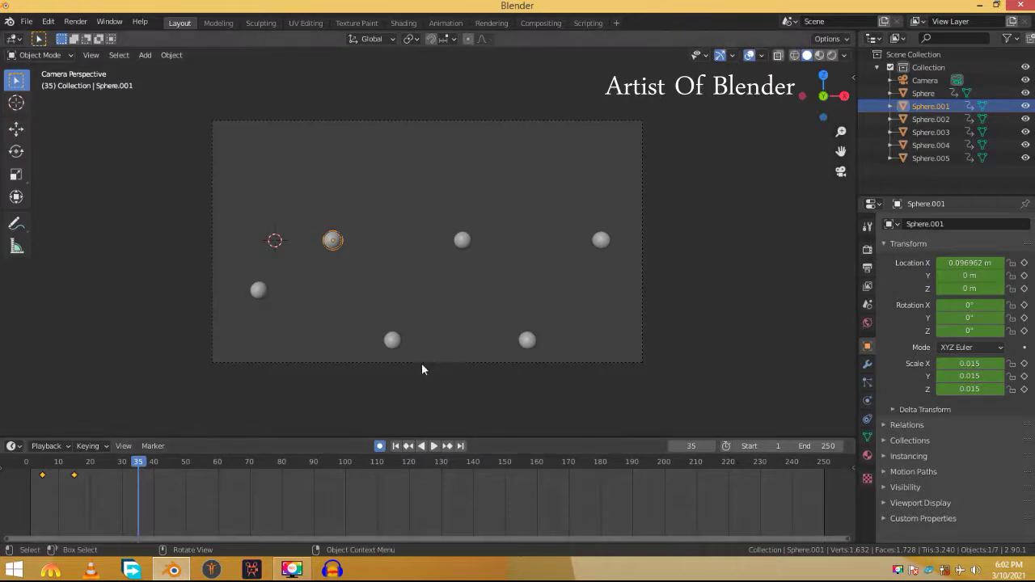
pyautogui.click(401, 168)
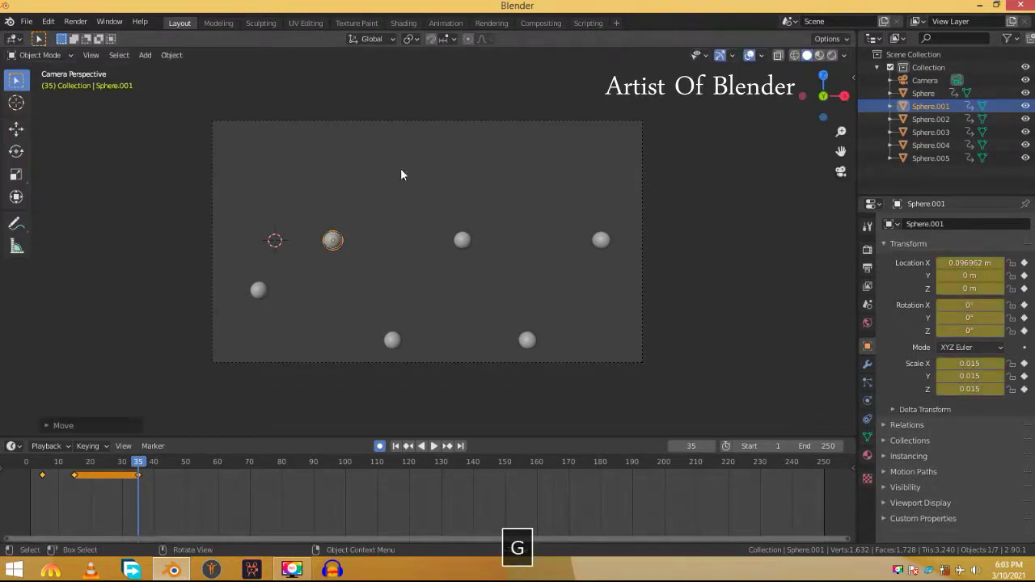
pyautogui.click(171, 472)
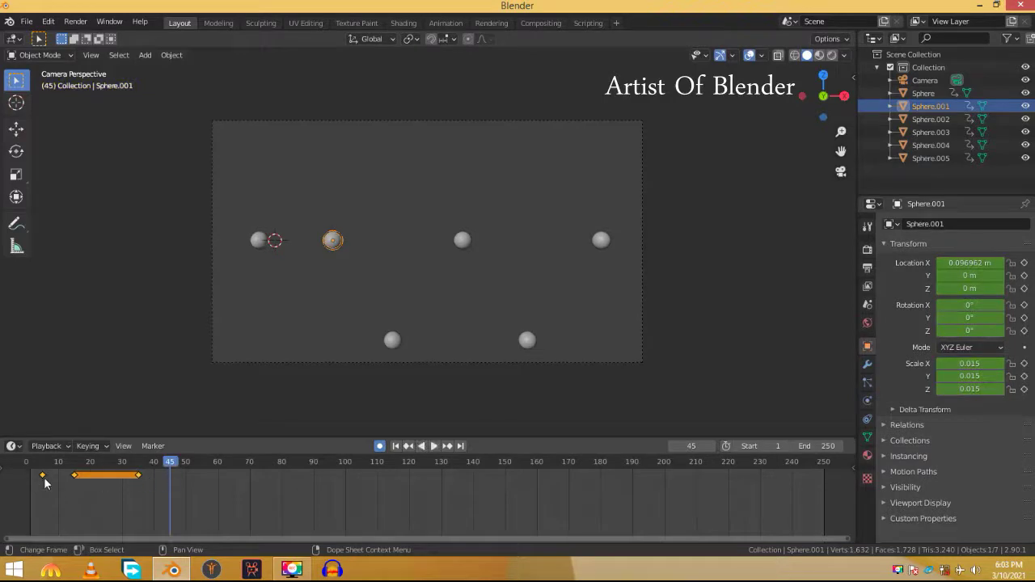
pyautogui.hotkey('shift', 'd')
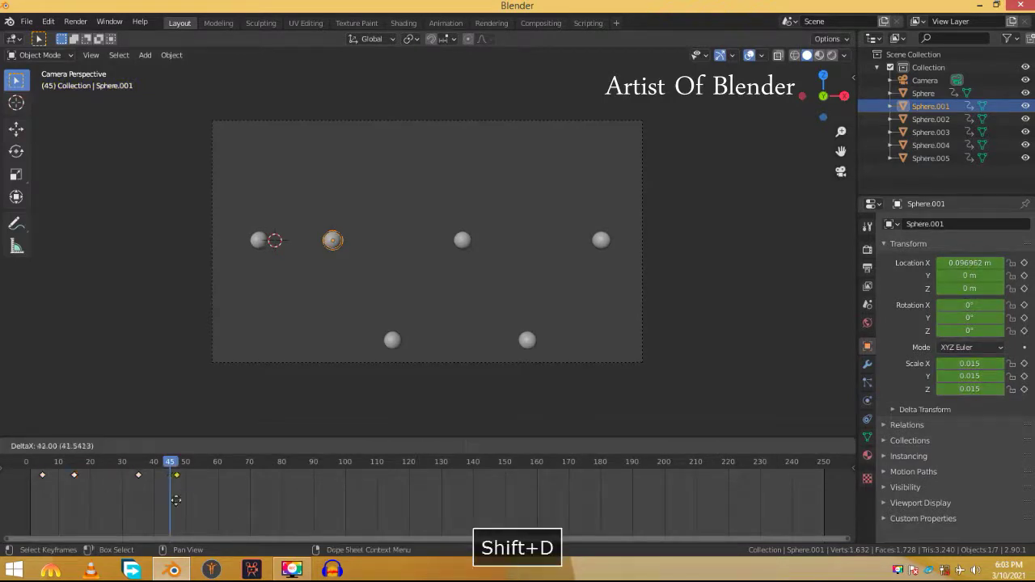
pyautogui.click(175, 499)
# Keyframe the third sphere in its current position at frame 40 and duplicate its frame 10 keyframe to frame 50
pyautogui.click(392, 340)
pyautogui.click(154, 462)
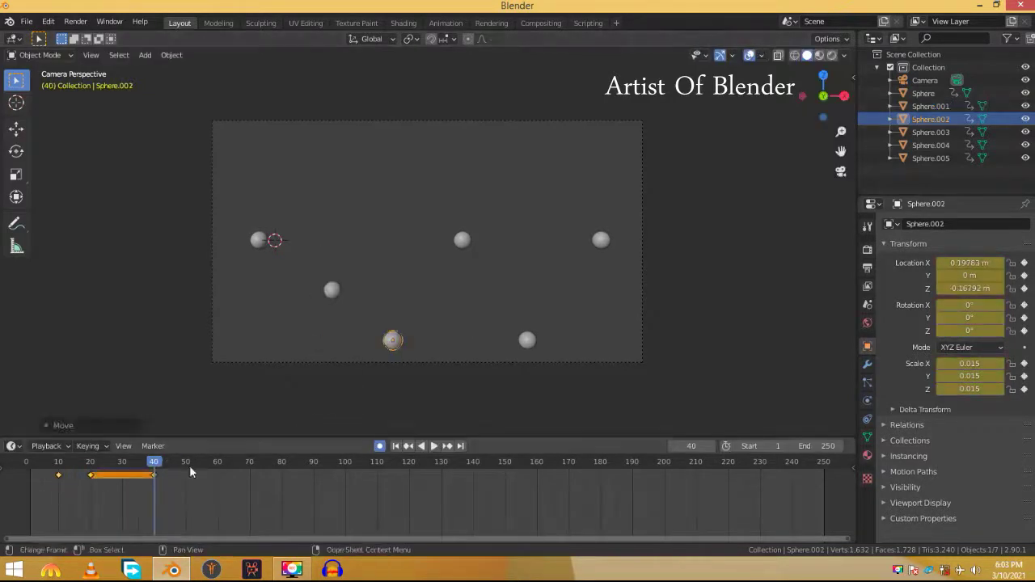
pyautogui.click(186, 464)
pyautogui.hotkey('shift', 'd')
# Keyframe the fourth sphere in its current position at frame 45 and duplicate its frame 15 keyframe to frame 55
pyautogui.click(170, 462)
pyautogui.click(462, 240)
pyautogui.press('g')
pyautogui.hotkey('shift', 'd')
pyautogui.click(200, 466)
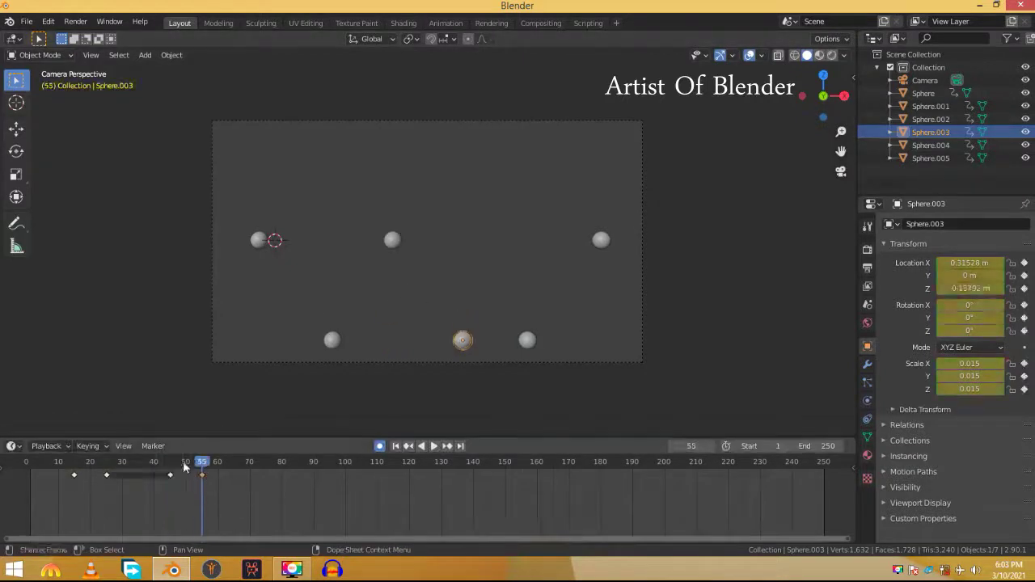
# Keyframe the fifth sphere in its current position at frame 50 and duplicate its frame 20 keyframe to frame 60
pyautogui.click(185, 463)
pyautogui.click(527, 340)
pyautogui.press('g')
pyautogui.click(218, 464)
pyautogui.click(91, 476)
pyautogui.hotkey('shift', 'd')
pyautogui.click(218, 499)
# Record a keyframe for the sixth sphere in its current position at frame 55
pyautogui.click(201, 464)
pyautogui.click(601, 240)
pyautogui.press('g')
pyautogui.click(630, 254)
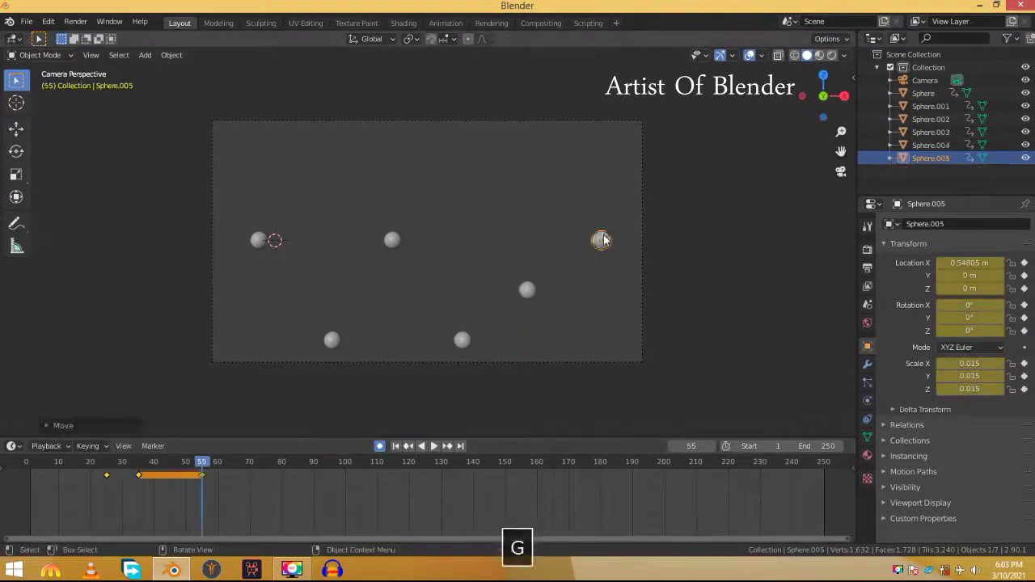
# Duplicate the sixth sphere's frame 25 keyframe to frame 65
pyautogui.click(233, 463)
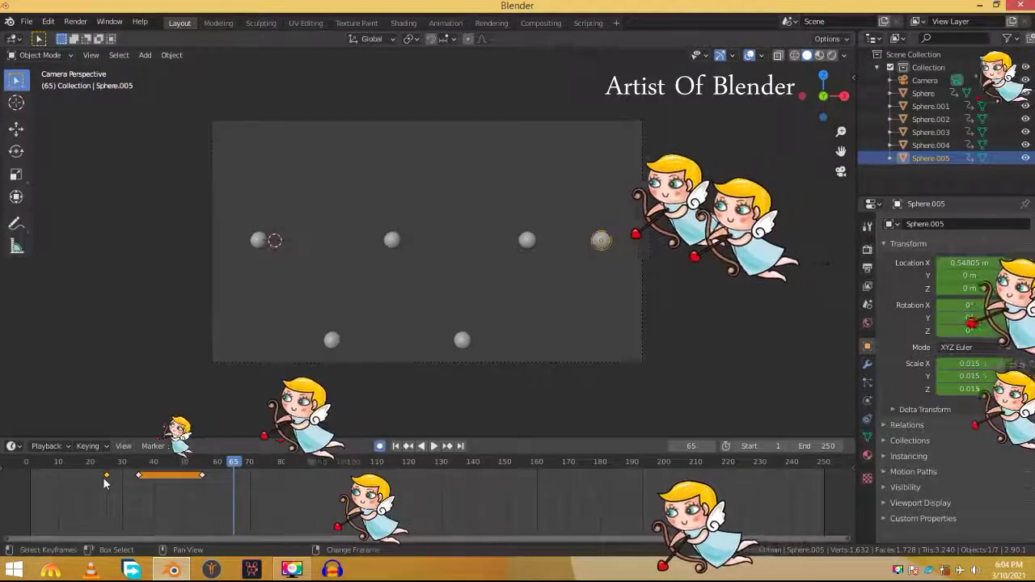
pyautogui.click(102, 477)
pyautogui.hotkey('shift', 'd')
pyautogui.click(230, 511)
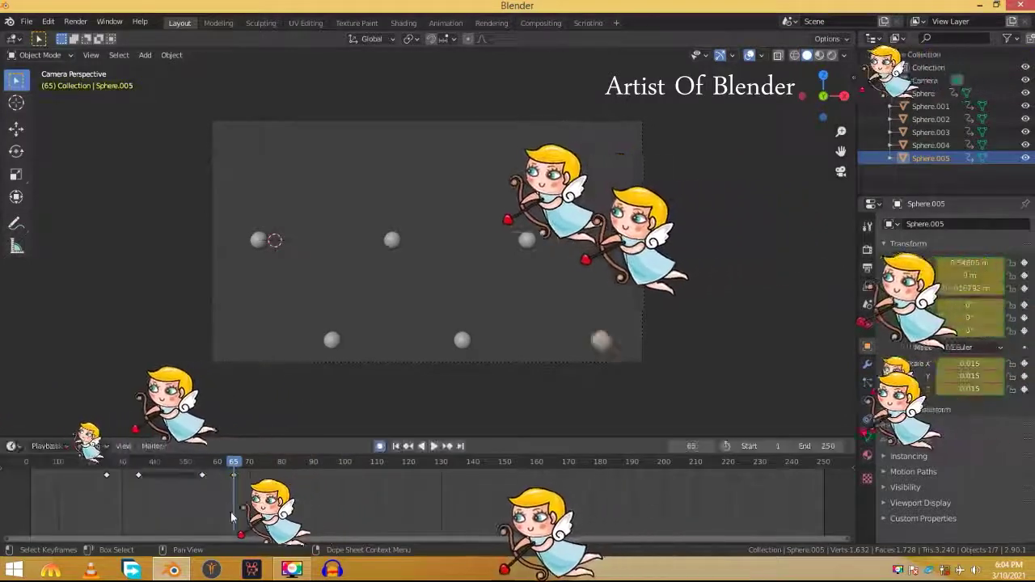
# Play the animation from the first frame to review the motion, and return the playhead to frame 65
pyautogui.hotkey('shift', 'Left')
pyautogui.press('space')
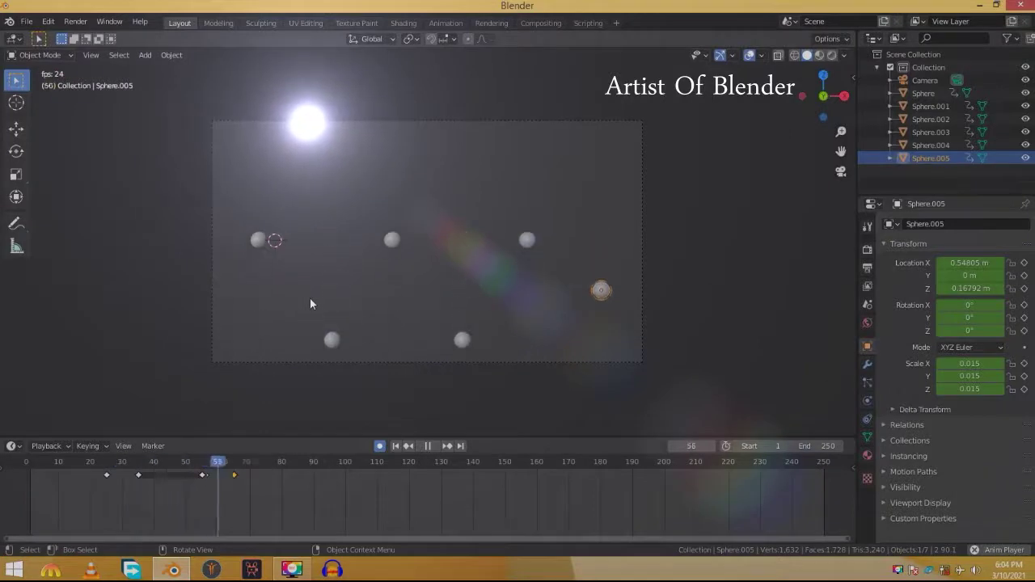
pyautogui.press('space')
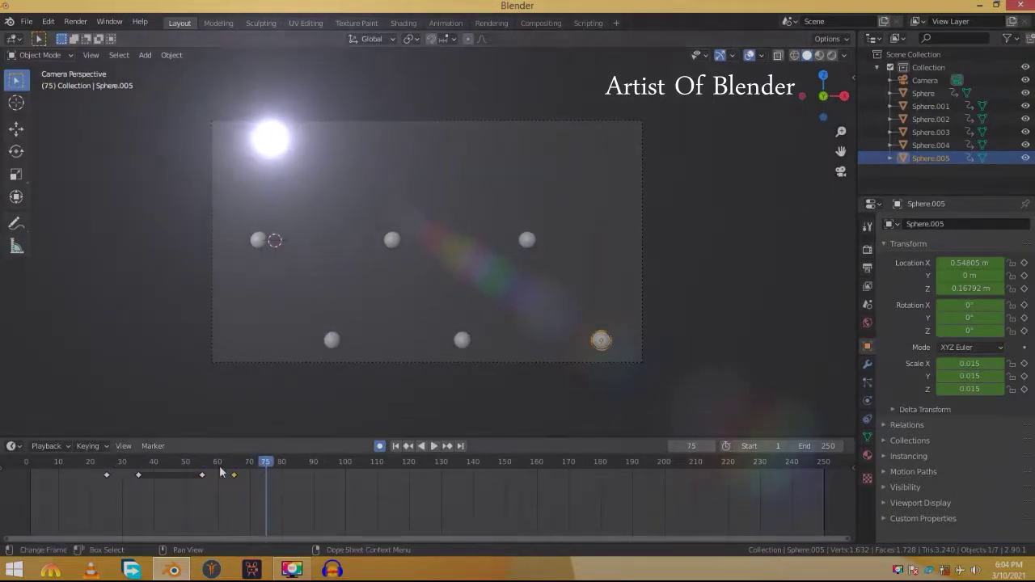
pyautogui.click(231, 460)
pyautogui.moveTo(245, 462); pyautogui.dragTo(232, 463)
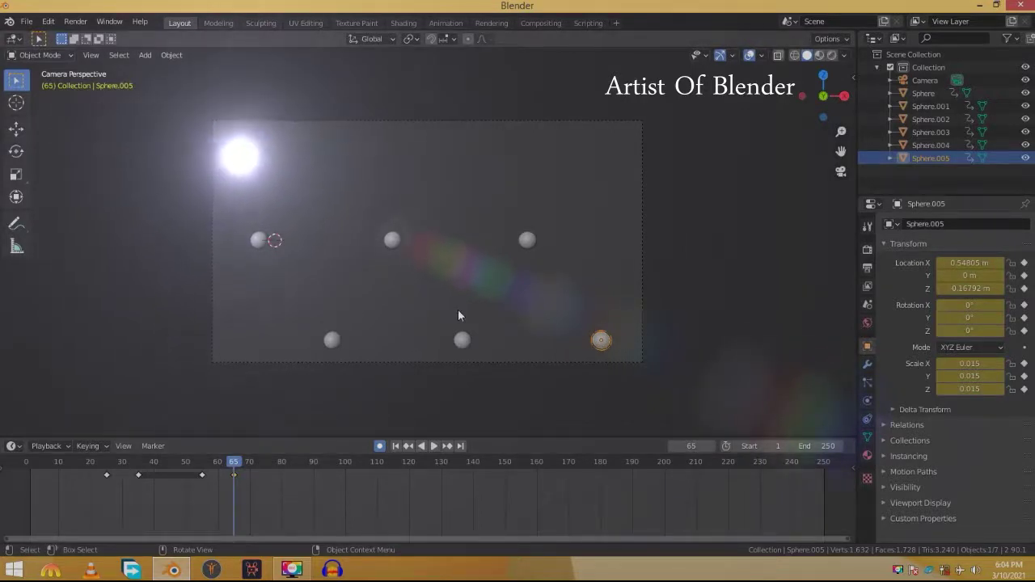
# Set the animation's end frame to 64
pyautogui.click(817, 446)
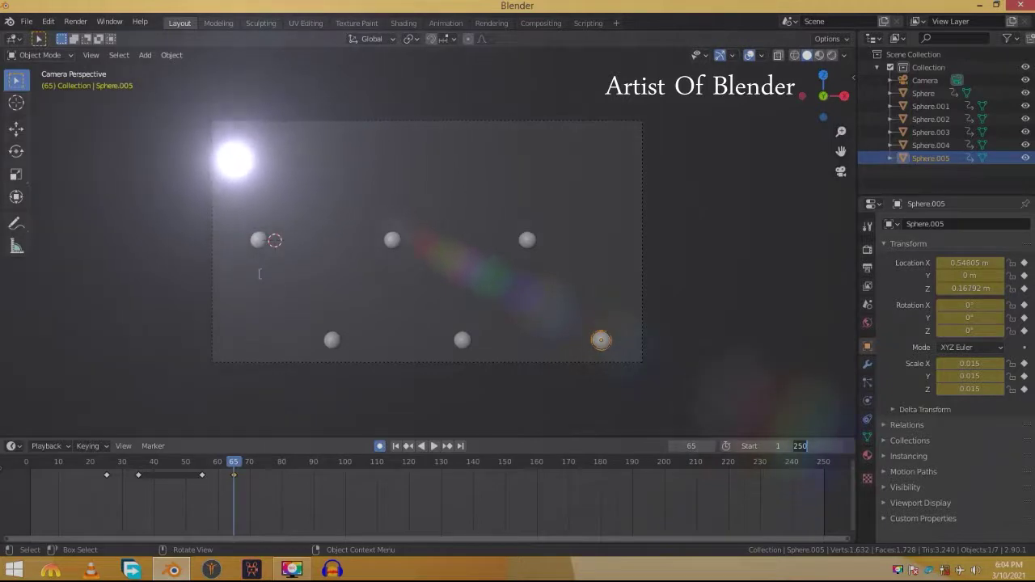
pyautogui.write('6')
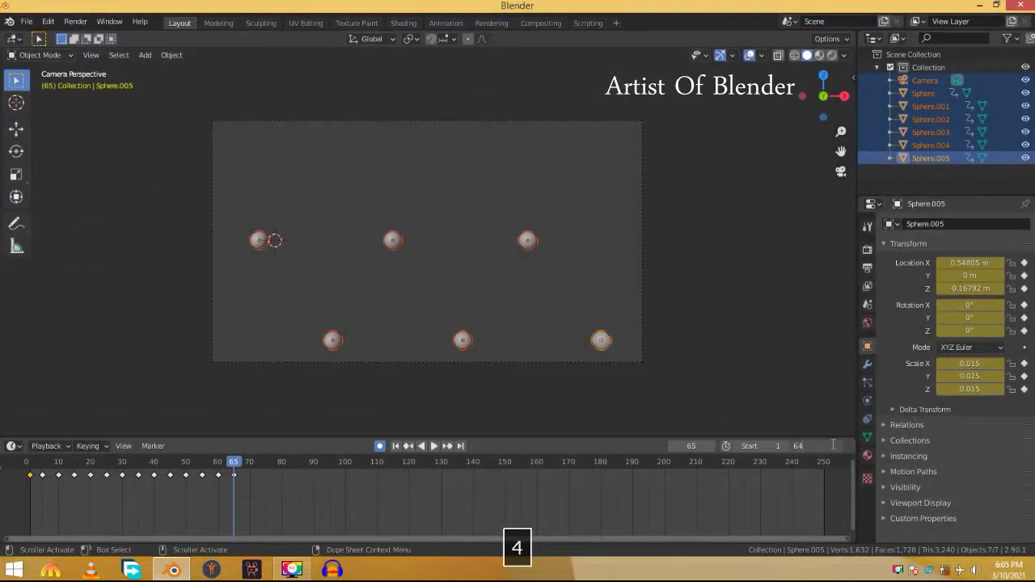
pyautogui.write('4')
pyautogui.press('Return')
# Play back the shortened animation to check the motion of all six spheres, and stop it
pyautogui.click(698, 403)
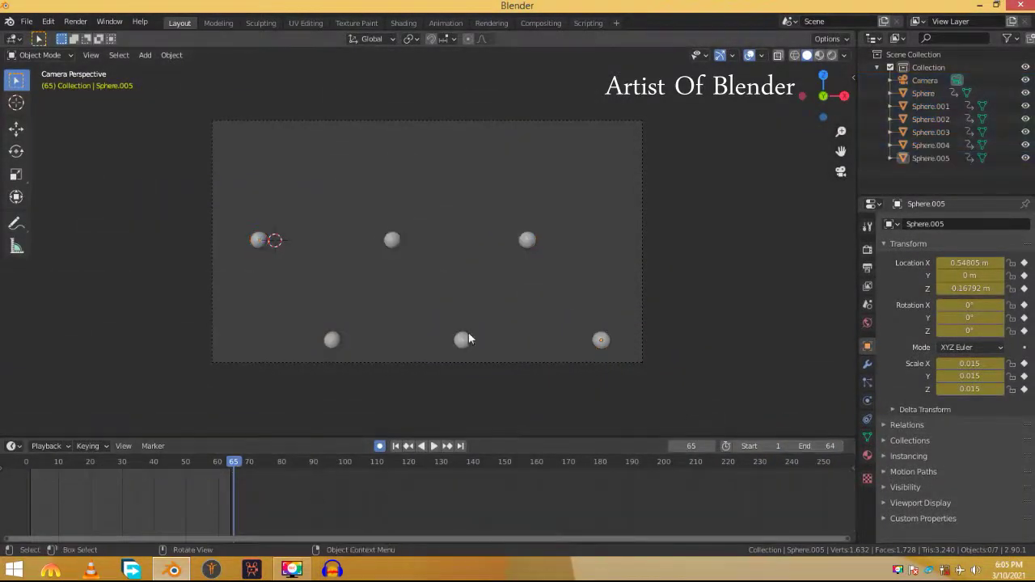
pyautogui.press('a')
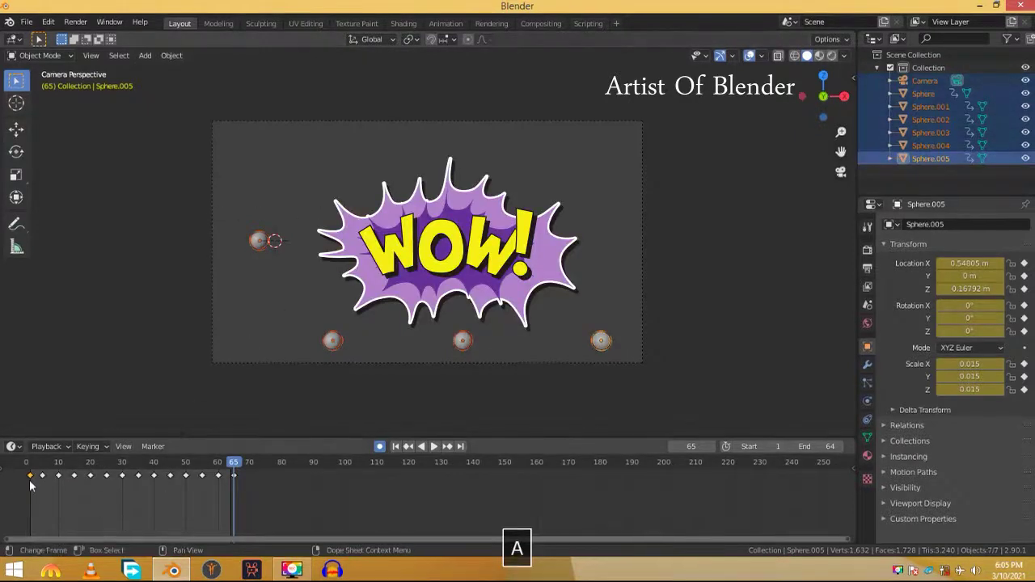
pyautogui.press('space')
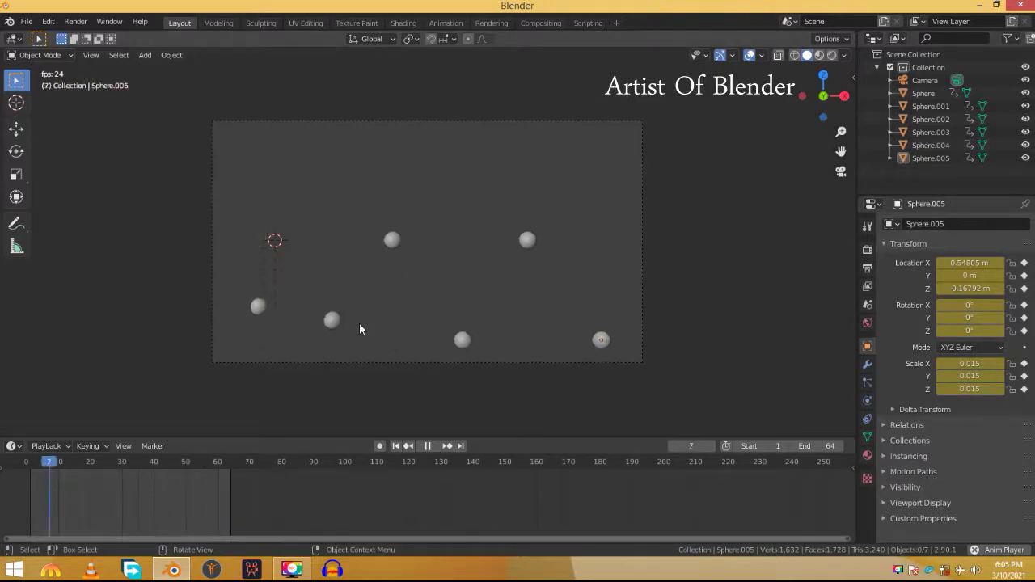
pyautogui.press('Escape')
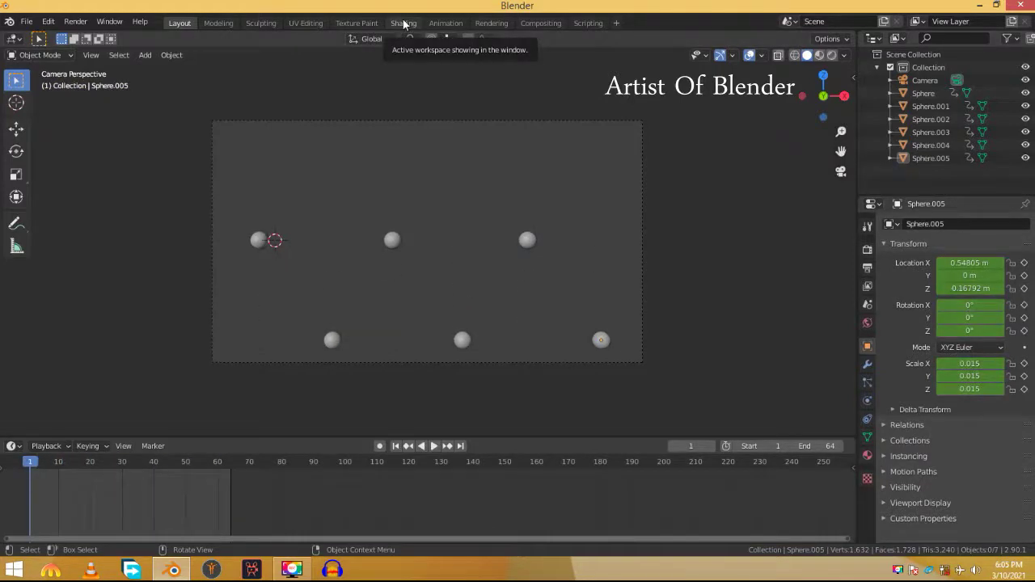
# Switch to the Shading workspace and give the first sphere a material named Pink
pyautogui.click(404, 24)
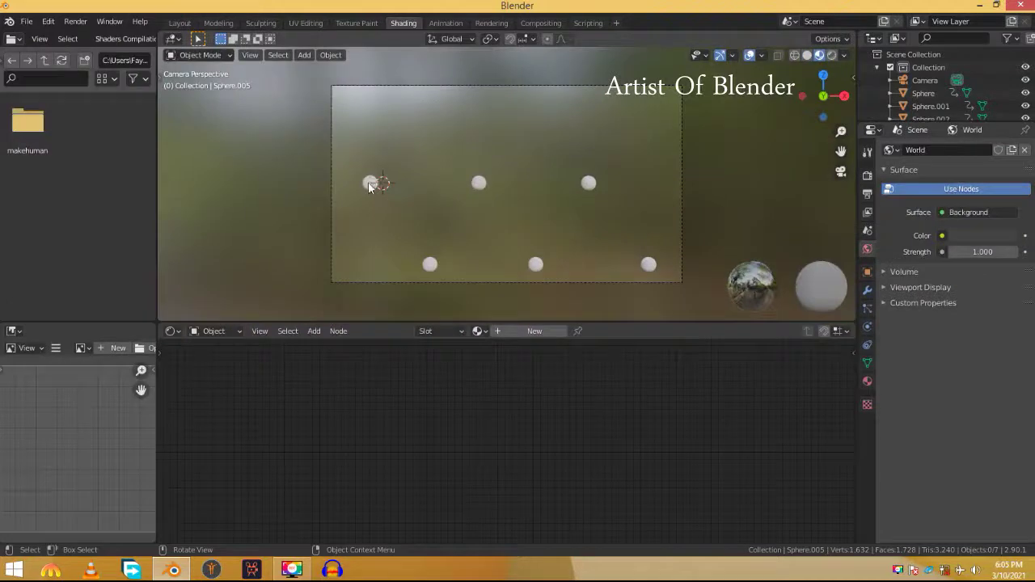
pyautogui.click(479, 331)
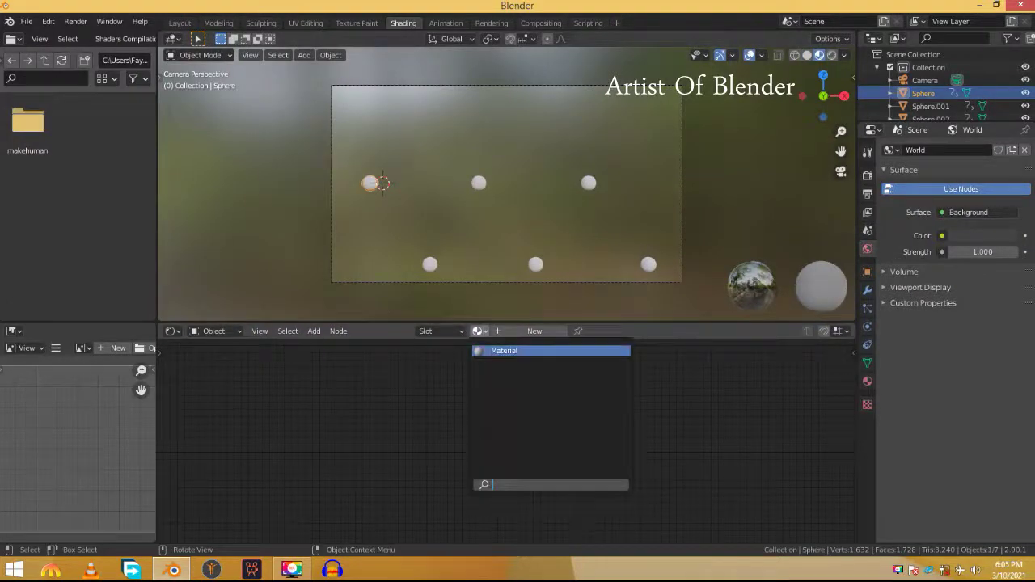
pyautogui.click(484, 356)
pyautogui.write('Pl')
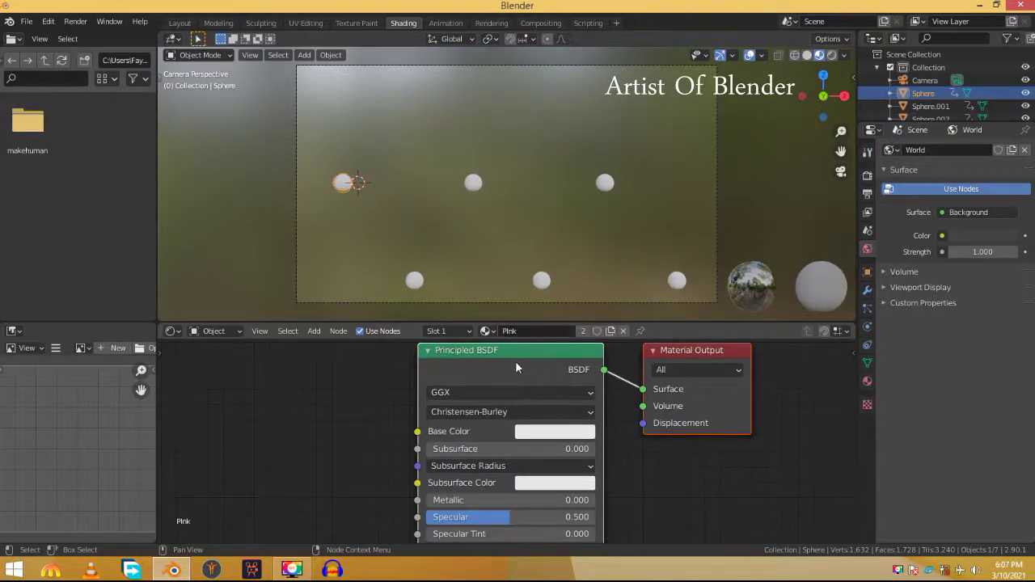
# Replace the Pink material's Principled BSDF with a pink Emission shader connected to the Material Output's Surface
pyautogui.scroll(-2, 477, 365)
pyautogui.press('x')
pyautogui.hotkey('shift', 'a')
pyautogui.click(483, 383)
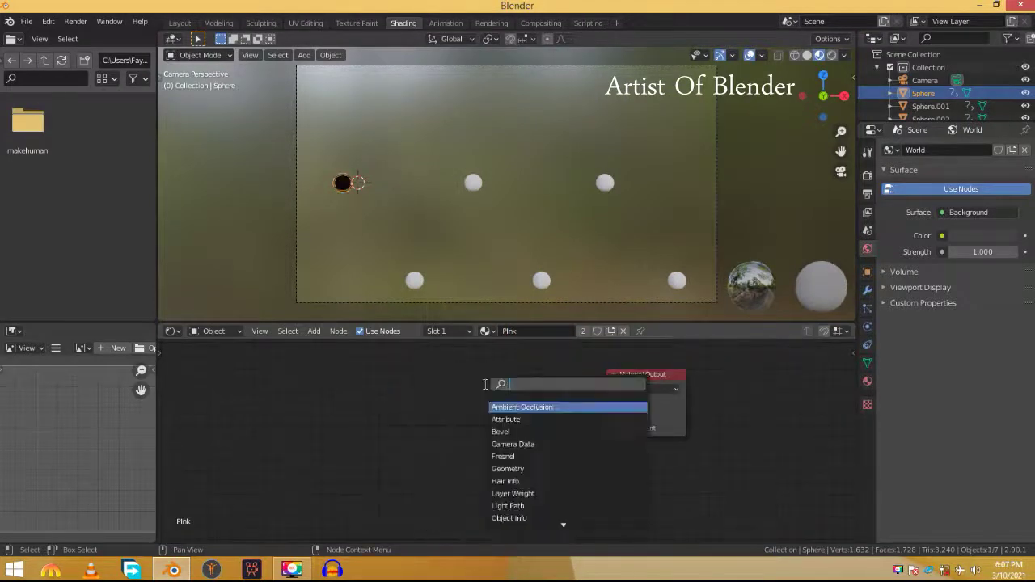
pyautogui.moveTo(563, 404); pyautogui.dragTo(607, 402)
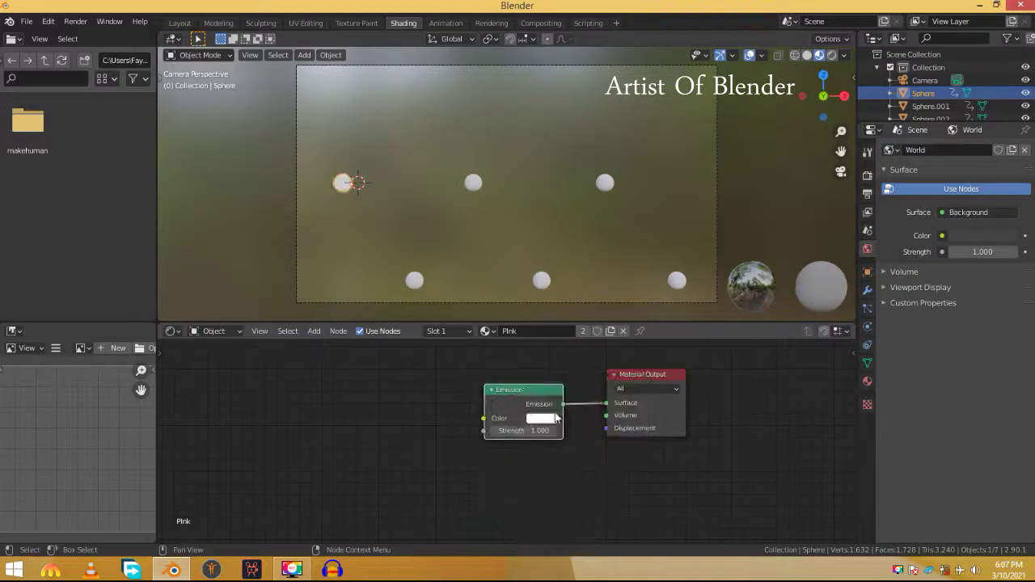
pyautogui.click(541, 418)
pyautogui.click(591, 311)
# Try an emission strength of 50 on the first sphere's material and undo it
pyautogui.click(528, 431)
pyautogui.write('50')
pyautogui.press('Return')
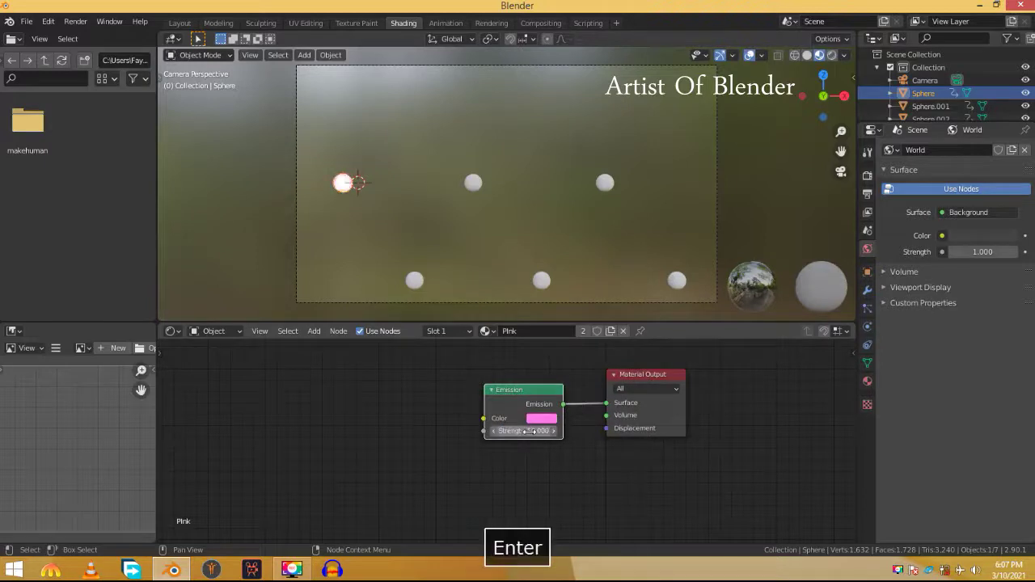
pyautogui.hotkey('ctrl', 'z')
# Set the Pink material's emission strength to 10
pyautogui.click(495, 430)
pyautogui.write('10')
pyautogui.press('Return')
# Give the second sphere a new material named Blue
pyautogui.click(420, 276)
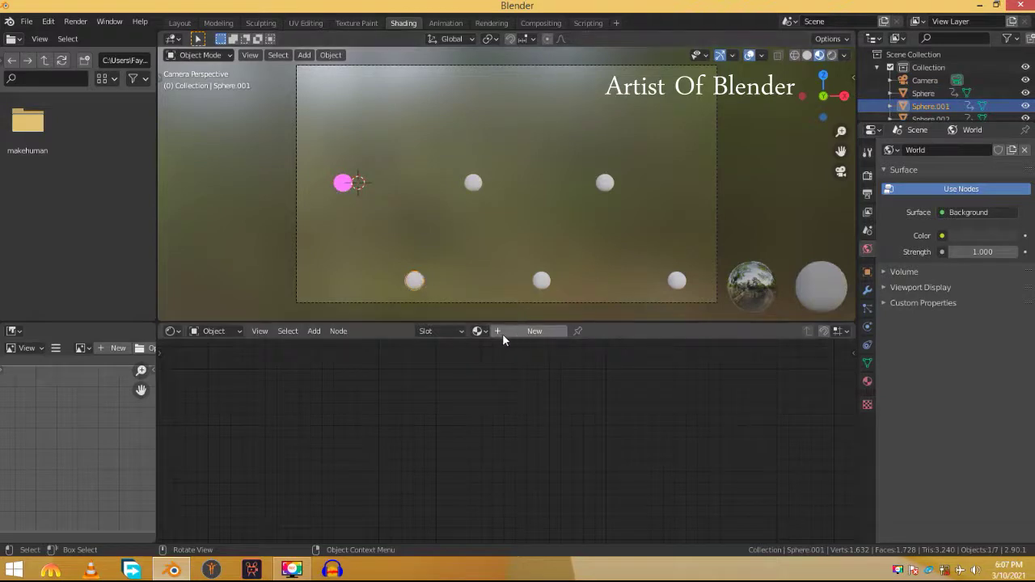
pyautogui.click(514, 331)
pyautogui.write('Blue')
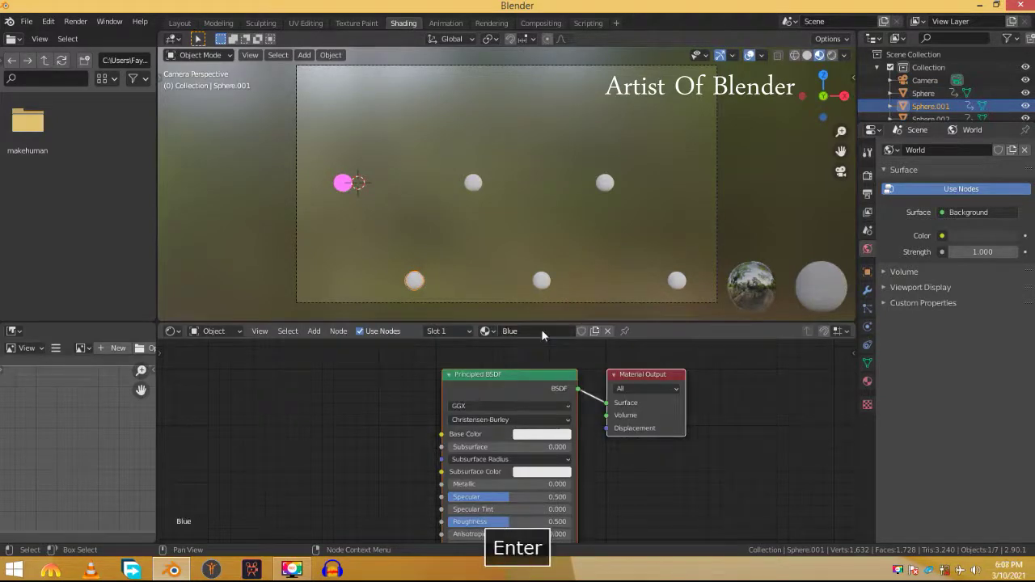
# Replace the Blue material's Principled BSDF with a light blue Emission shader of strength 10 connected to the Surface output
pyautogui.write('x')
pyautogui.hotkey('shift', 'a')
pyautogui.write('em')
pyautogui.click(514, 398)
pyautogui.moveTo(569, 397); pyautogui.dragTo(607, 402)
pyautogui.click(546, 410)
pyautogui.write('10')
pyautogui.click(545, 409)
# Give the third sphere a new material named Red, using a red Emission shader with strength 10
pyautogui.click(472, 182)
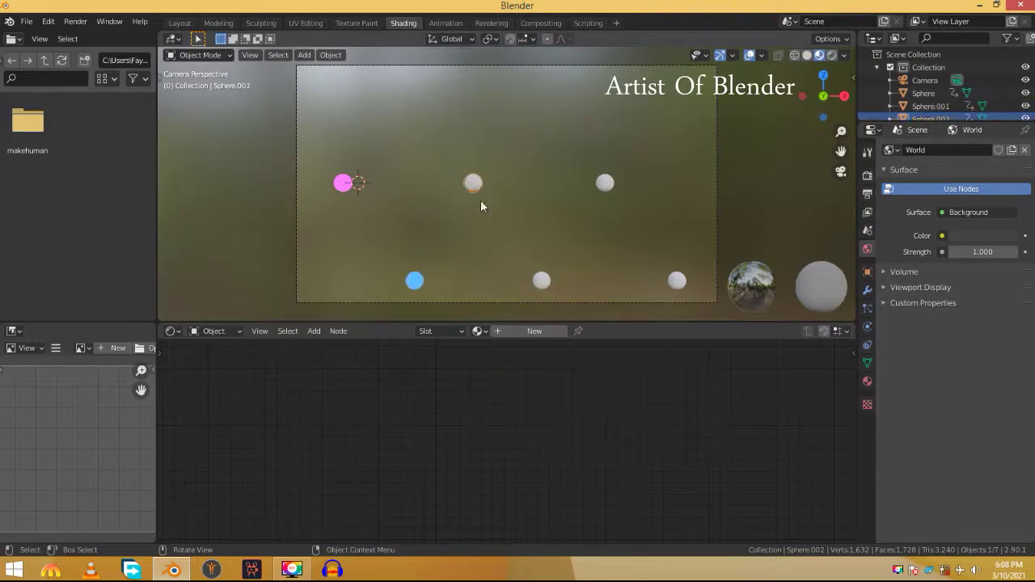
pyautogui.click(512, 333)
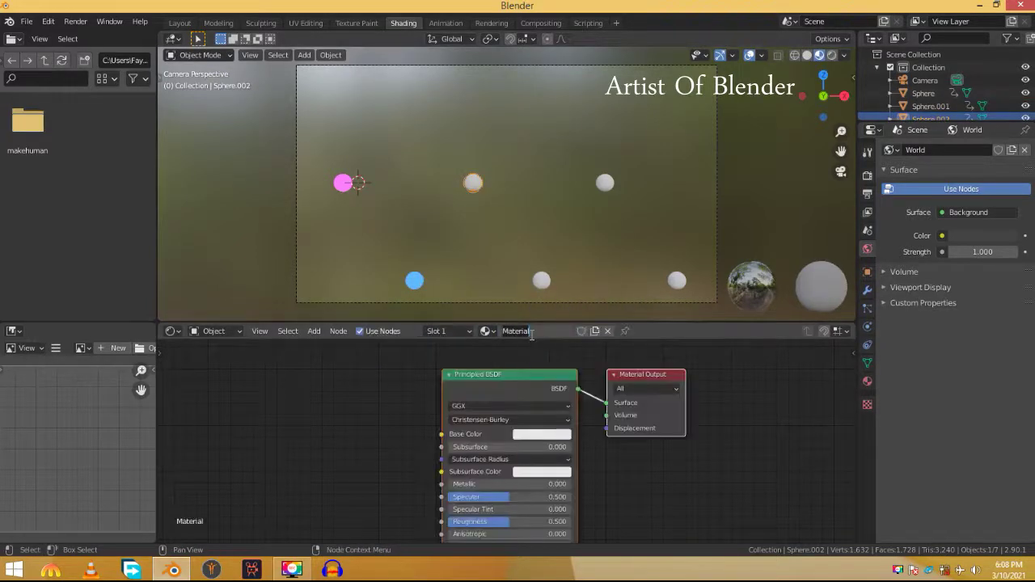
pyautogui.press('Return')
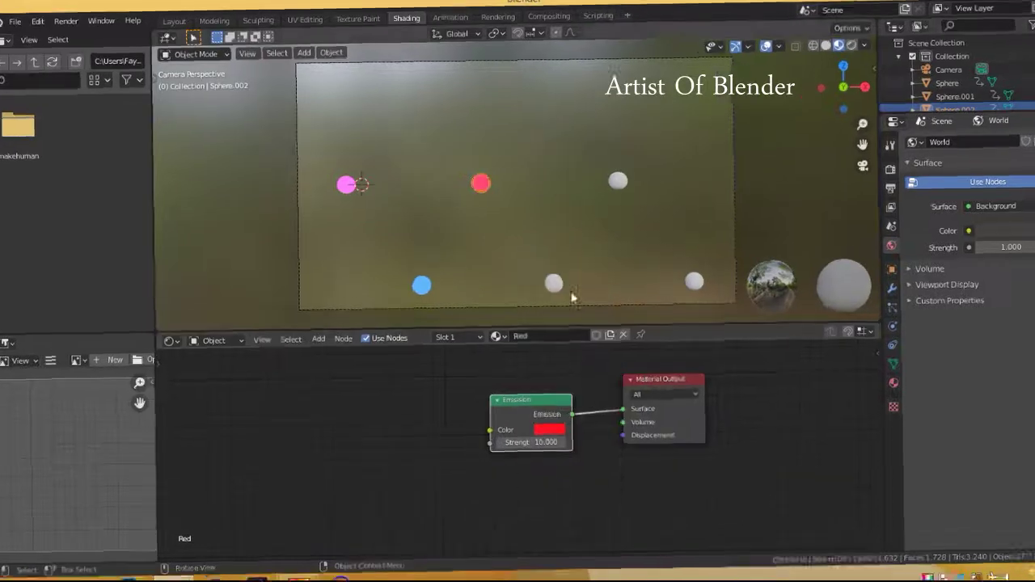
# Assign the existing Red material to the fourth sphere
pyautogui.click(553, 283)
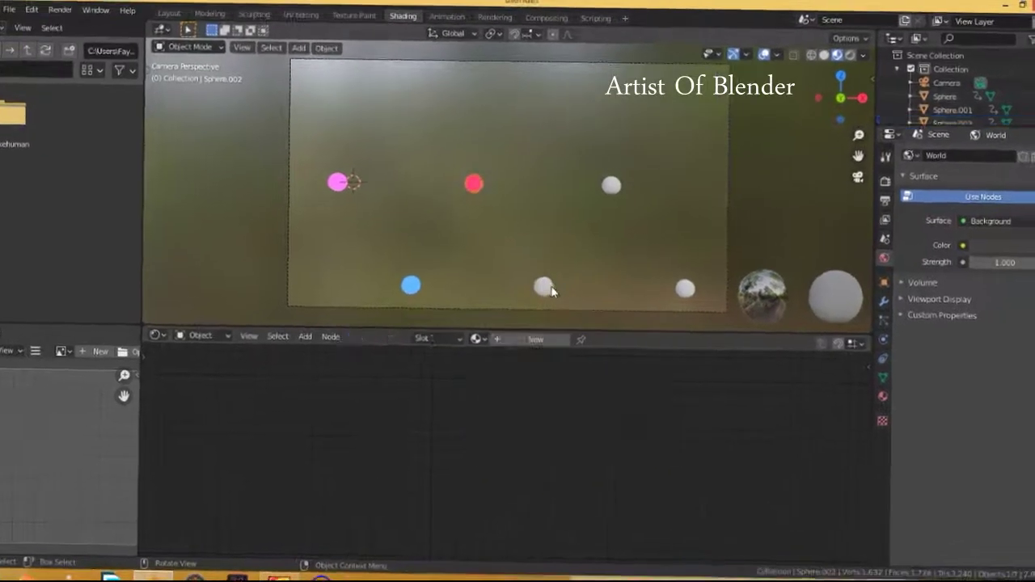
pyautogui.click(468, 339)
pyautogui.click(487, 373)
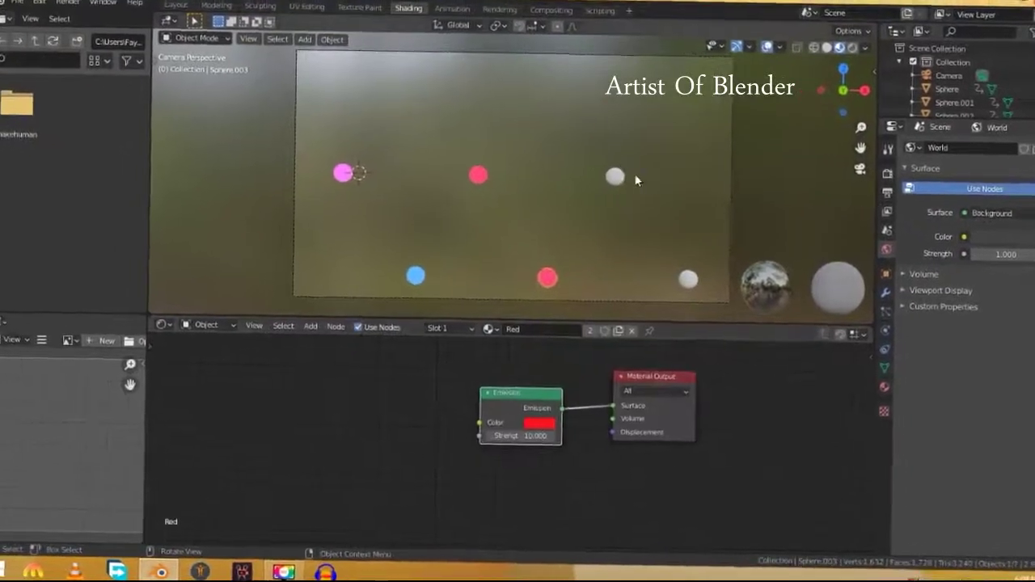
# Assign the existing Blue material to the fifth sphere
pyautogui.click(598, 178)
pyautogui.click(477, 341)
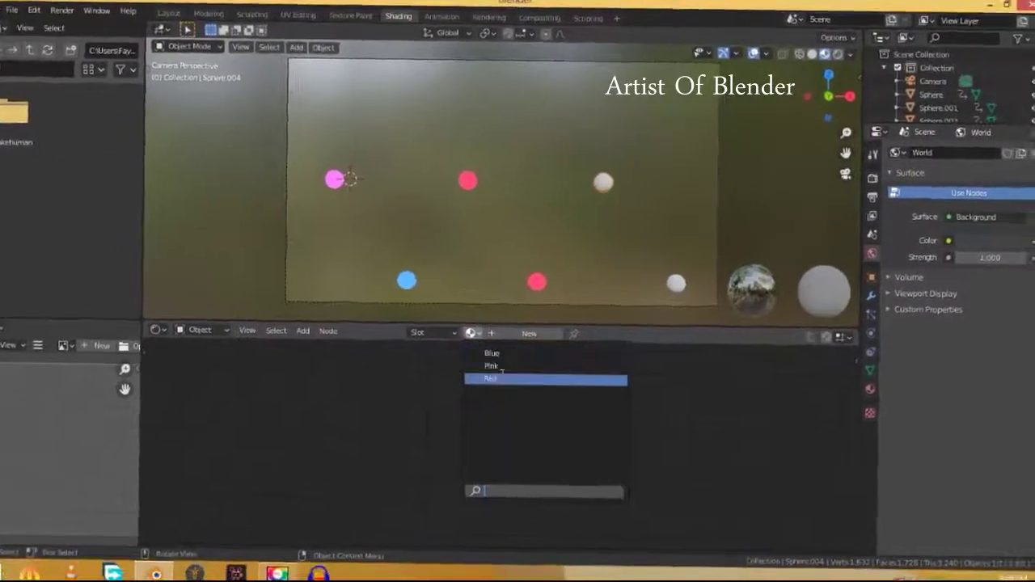
pyautogui.click(495, 357)
# Assign the existing Pink material to the sixth sphere
pyautogui.click(700, 281)
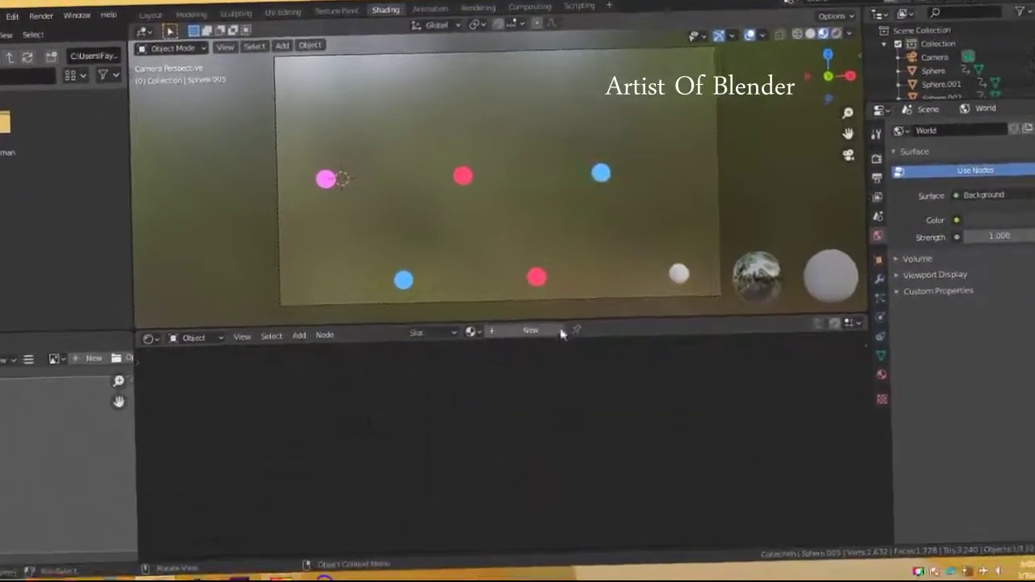
pyautogui.click(491, 341)
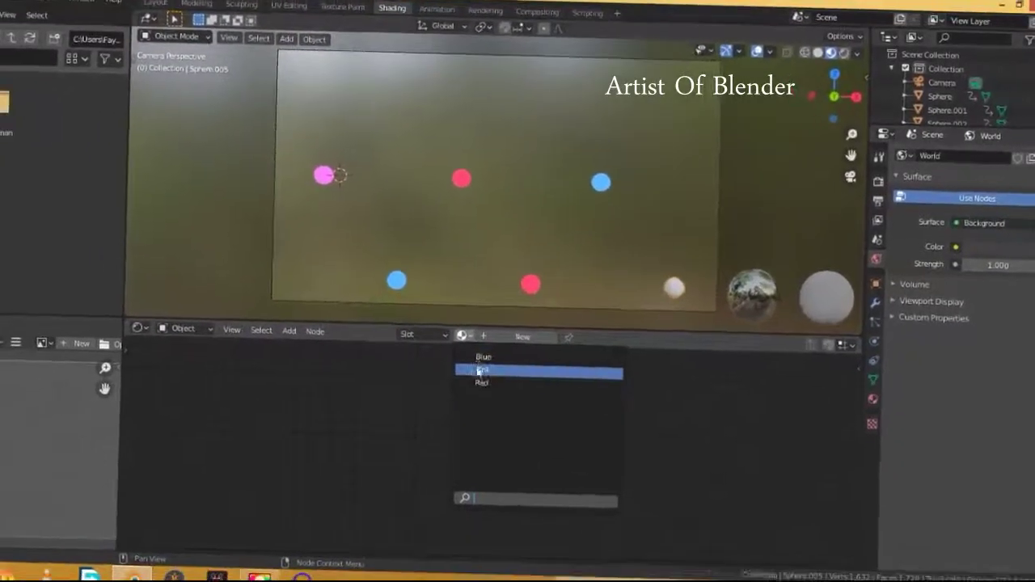
pyautogui.click(464, 369)
# In the Layout workspace, move the camera down about 0.07 m to reframe the spheres, and switch the viewport to Rendered shading
pyautogui.press('g')
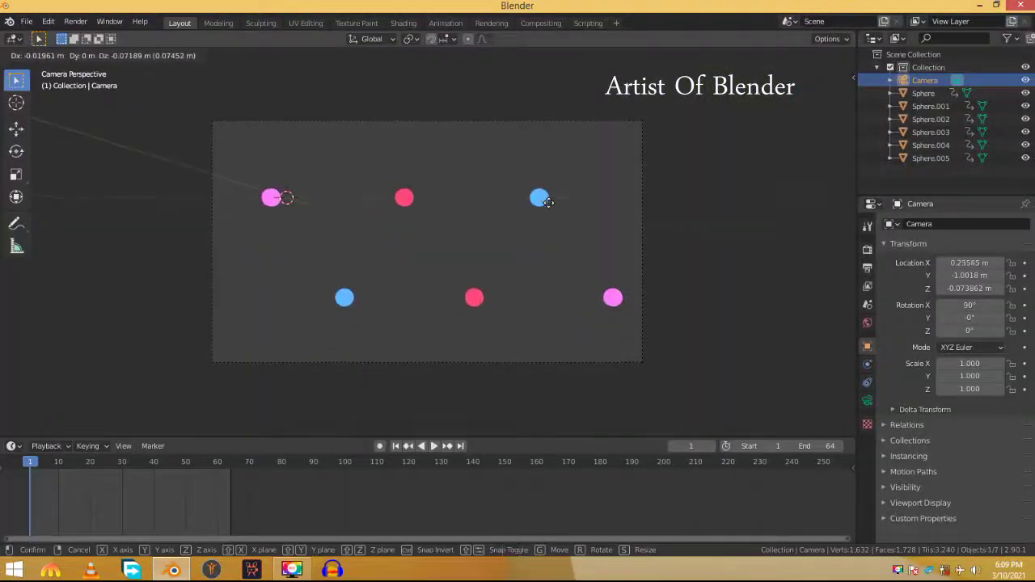
pyautogui.click(578, 201)
pyautogui.press('z')
pyautogui.click(576, 129)
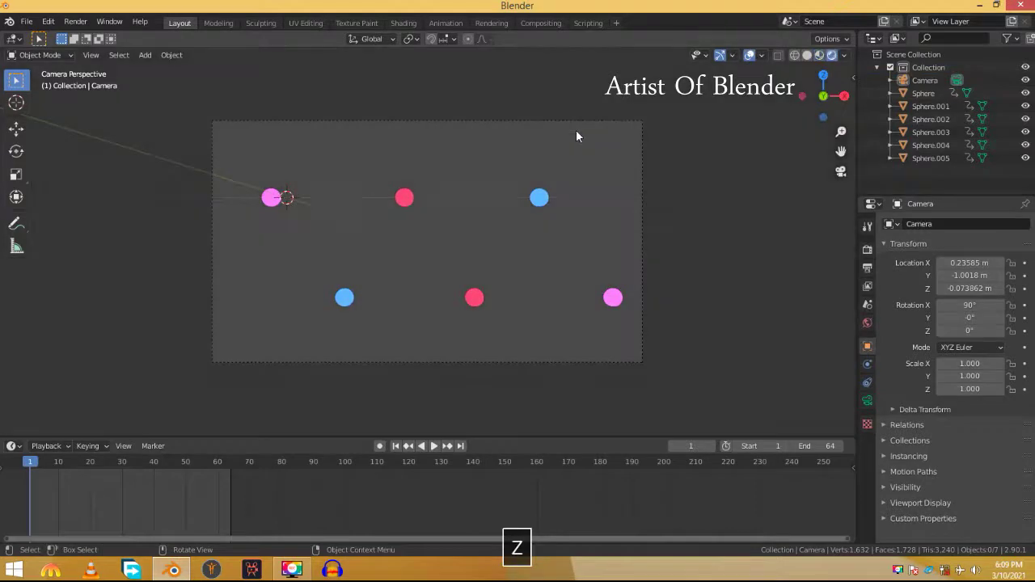
# Set the Eevee render samples to 16 and enable Bloom
pyautogui.click(866, 252)
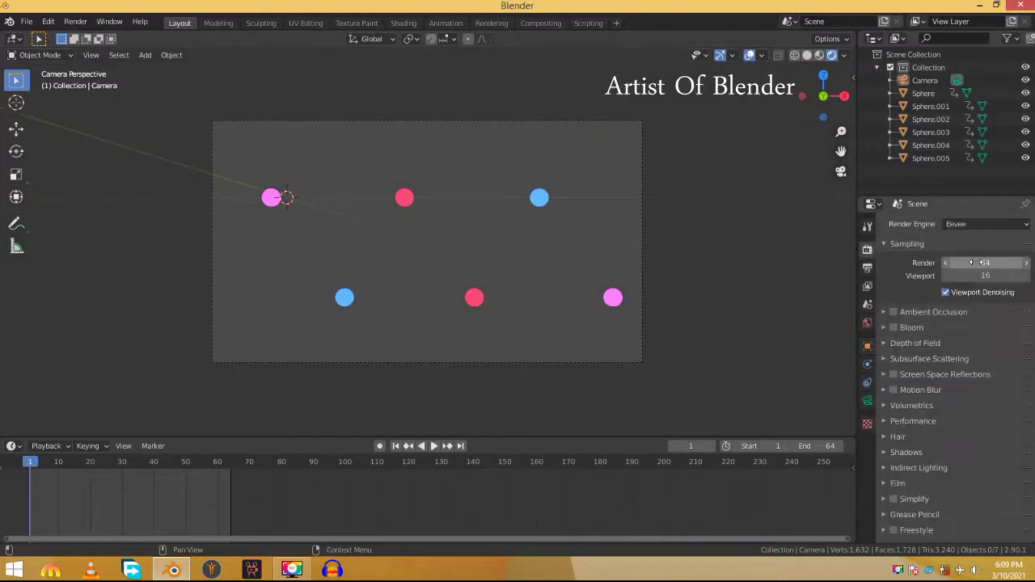
pyautogui.click(977, 262)
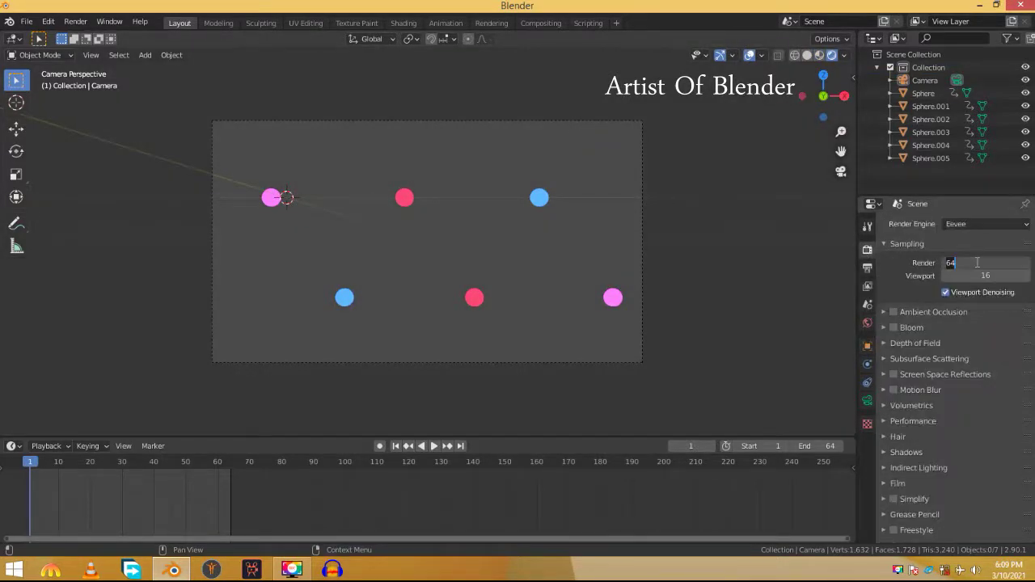
pyautogui.write('16')
pyautogui.press('Return')
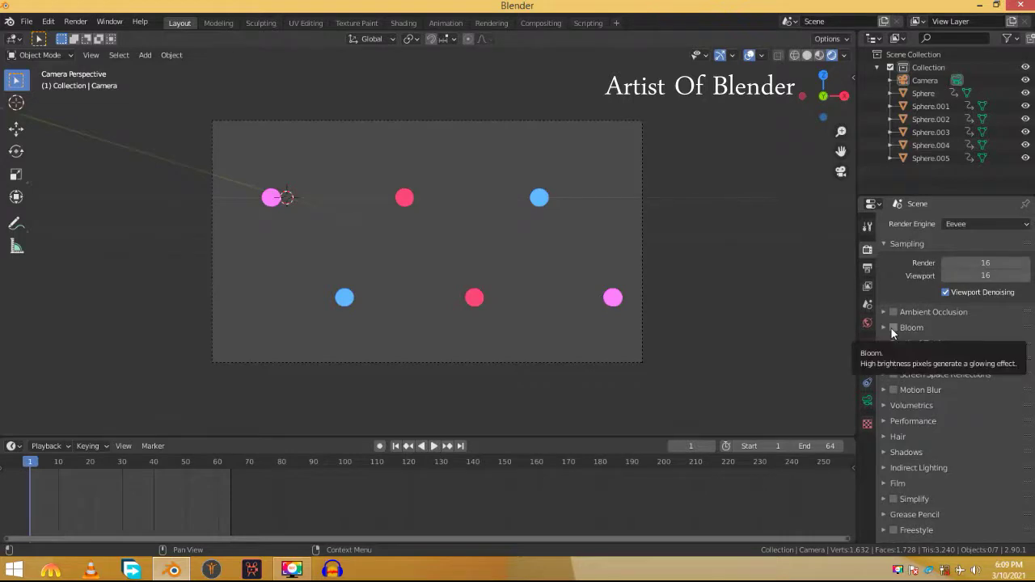
pyautogui.click(893, 328)
# Darken the world background color to black
pyautogui.click(868, 323)
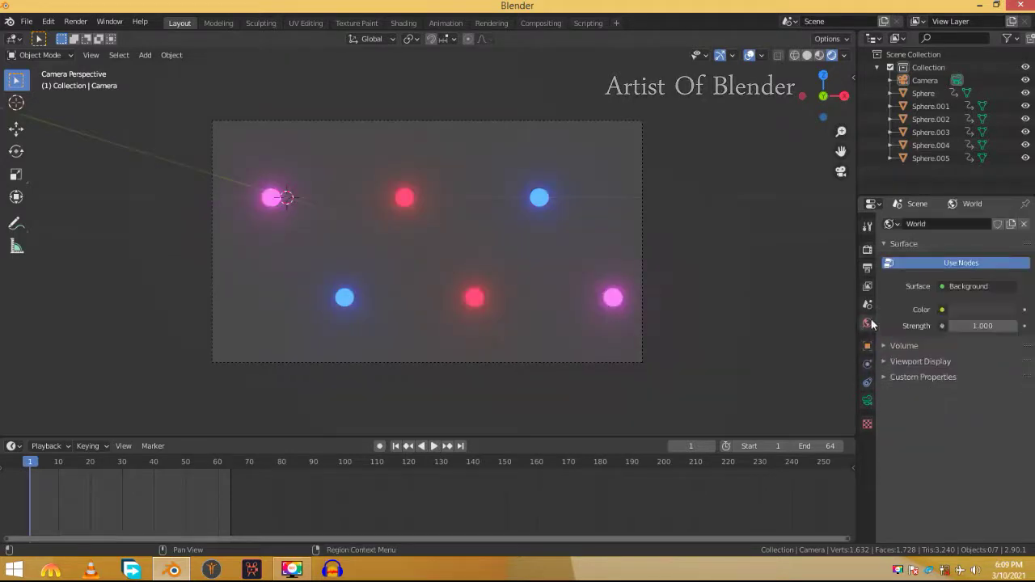
pyautogui.click(983, 309)
pyautogui.moveTo(1007, 206); pyautogui.dragTo(1007, 217)
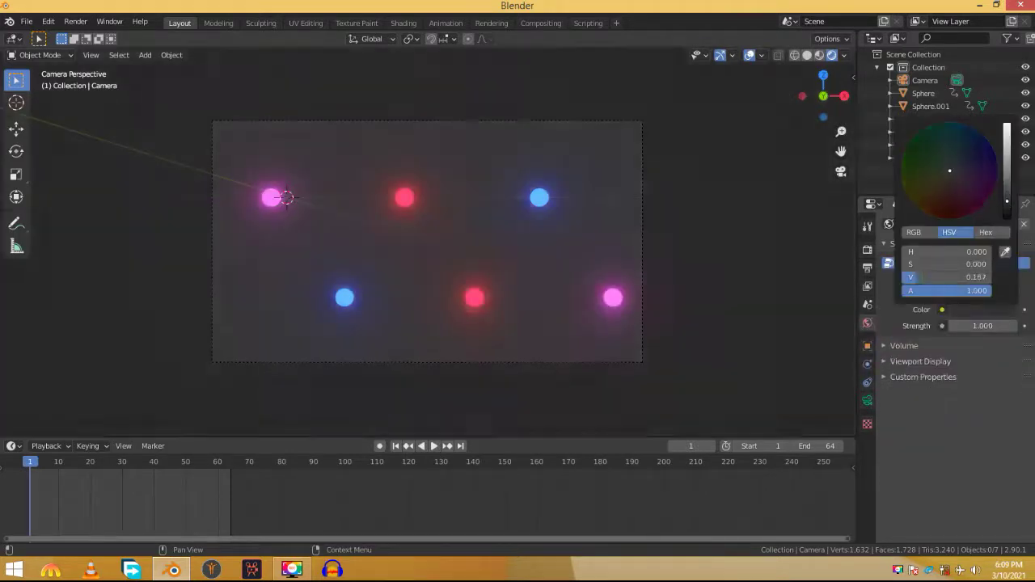
# Review the scene's output settings and render the animation
pyautogui.click(868, 268)
pyautogui.scroll(-2, 960, 385)
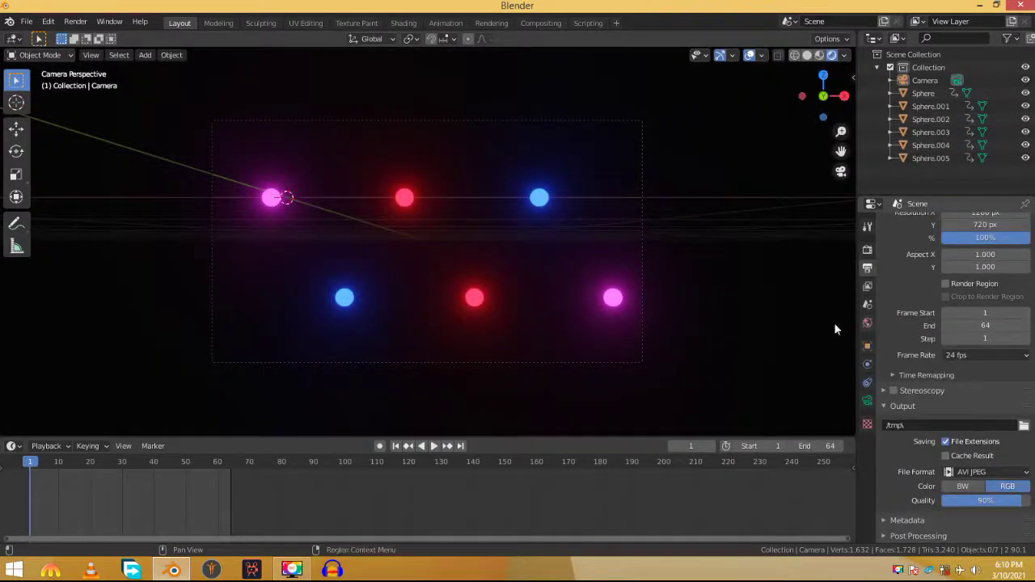
pyautogui.click(78, 23)
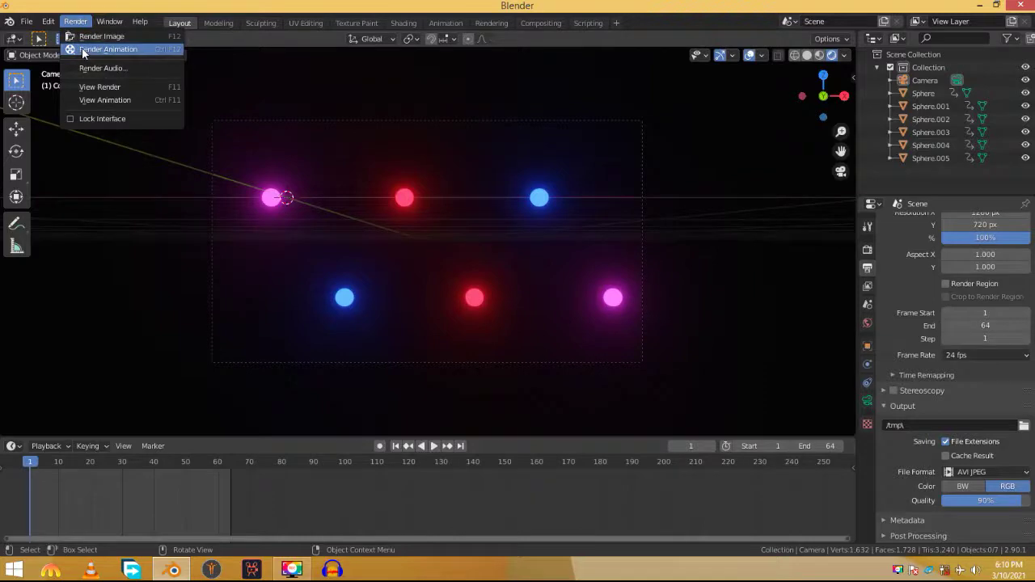
pyautogui.click(83, 51)
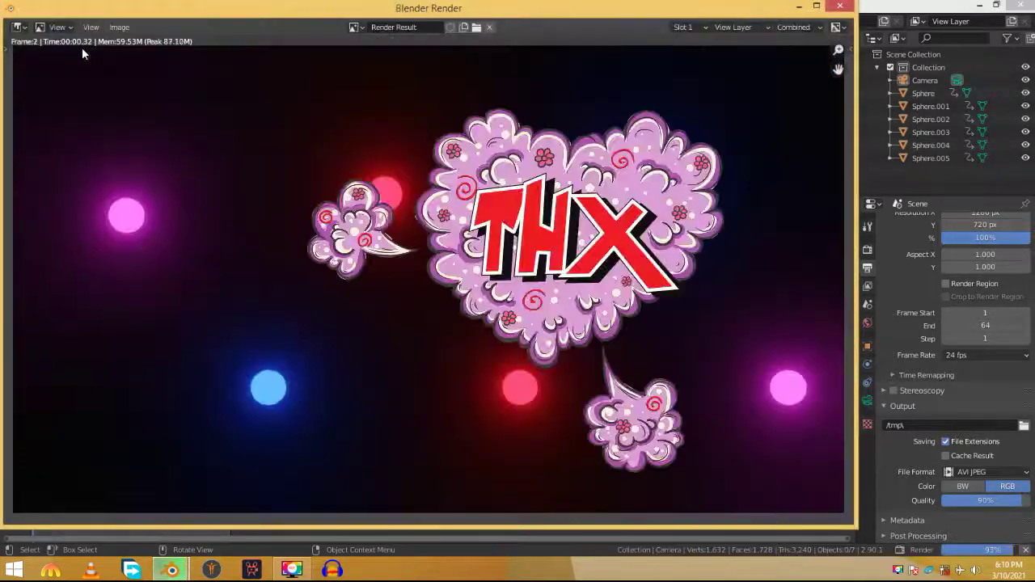